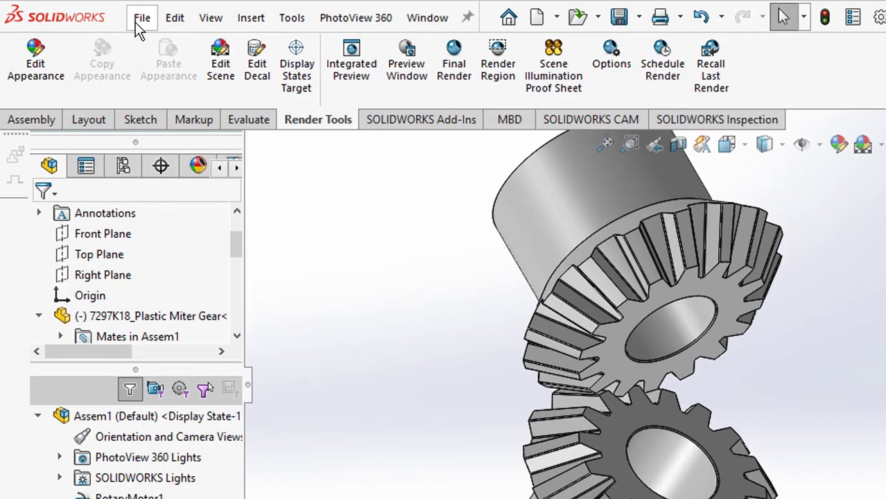
# Create a new assembly document and cancel the initial component insertion.
pyautogui.click(142, 19)
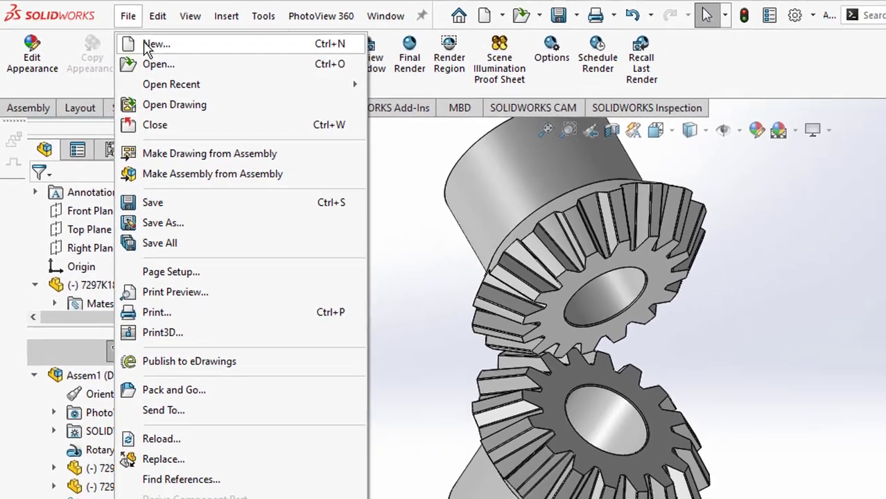
pyautogui.click(166, 48)
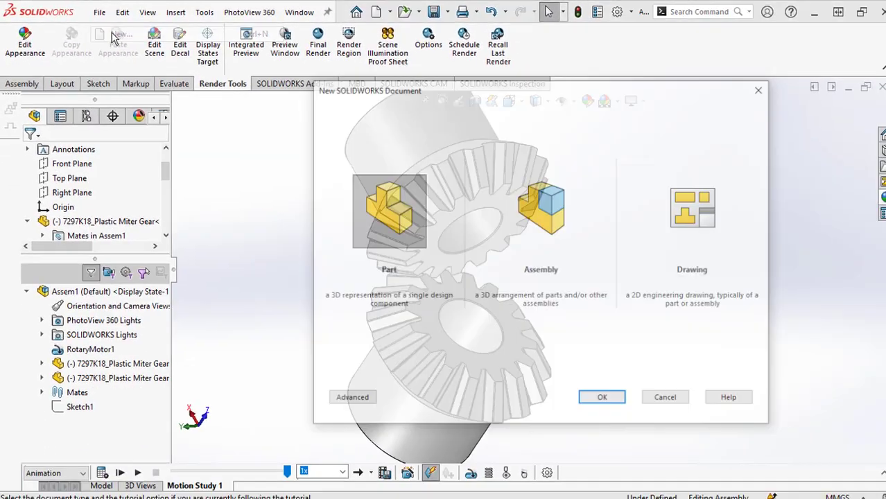
pyautogui.click(557, 224)
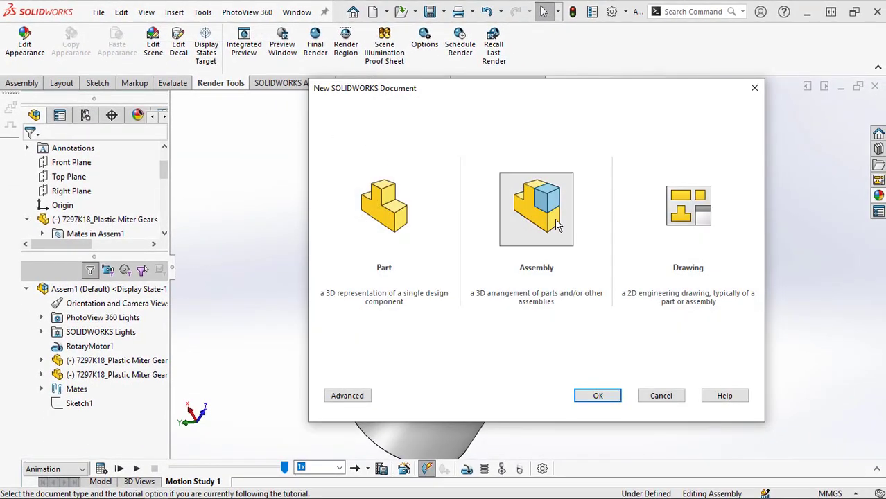
pyautogui.click(601, 397)
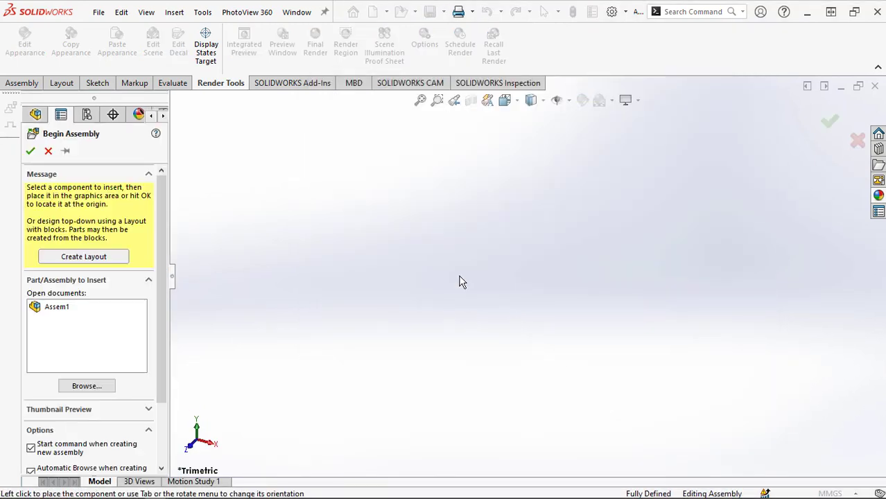
pyautogui.click(49, 151)
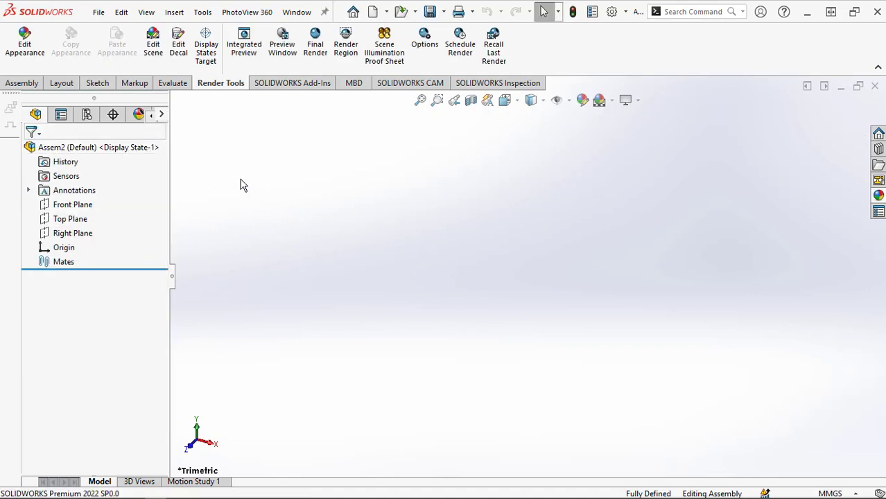
# On the Front Plane, sketch one vertical and one horizontal centerline from the origin, each about 44 mm long.
pyautogui.click(58, 207)
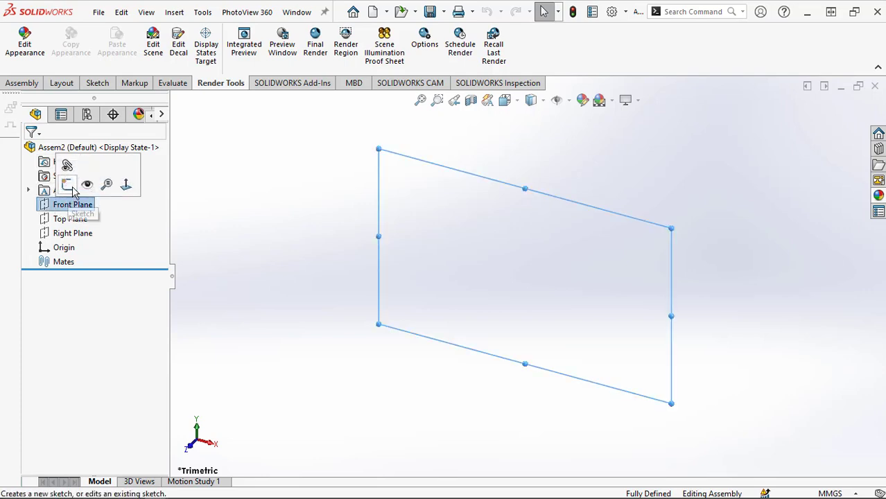
pyautogui.click(69, 186)
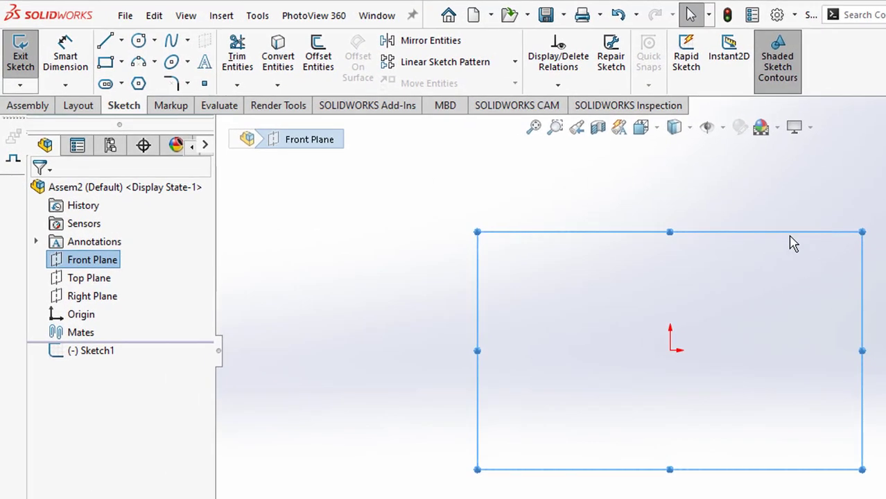
pyautogui.click(122, 41)
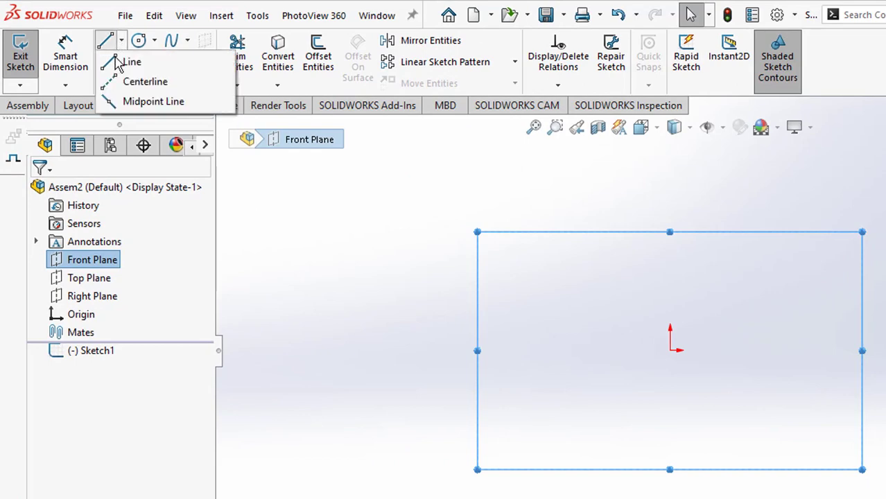
pyautogui.click(114, 83)
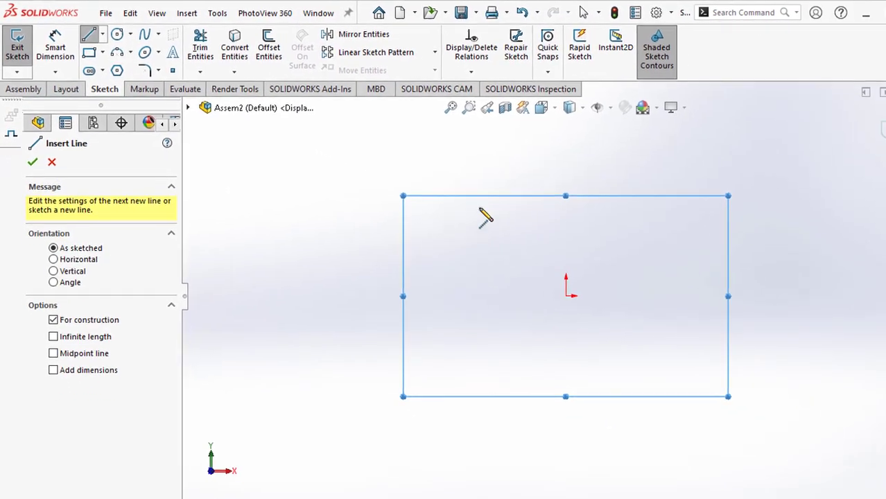
pyautogui.click(528, 276)
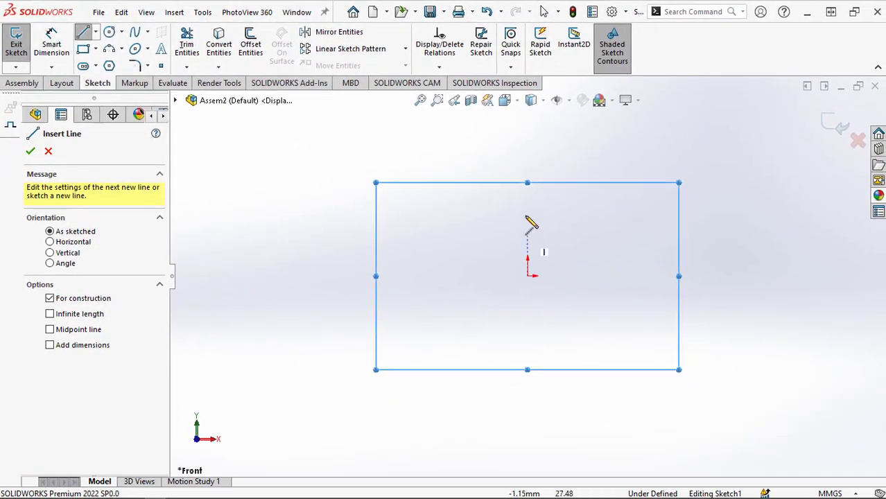
pyautogui.doubleClick(528, 201)
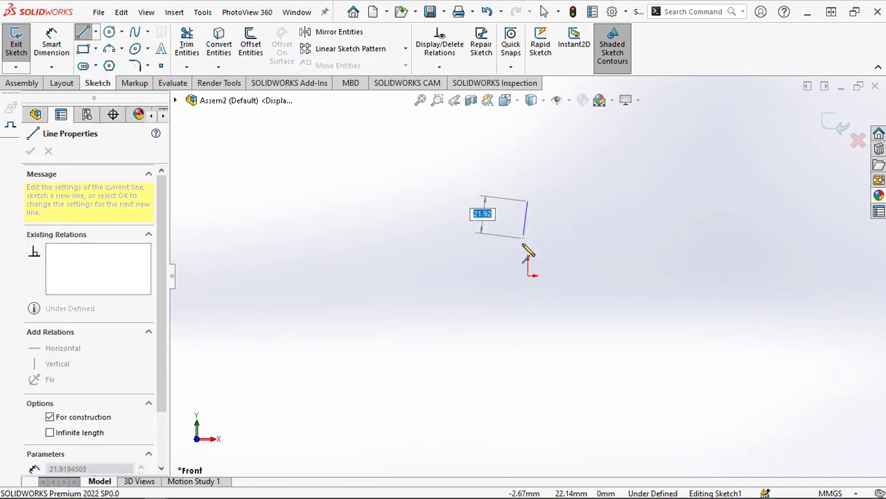
pyautogui.click(527, 276)
pyautogui.doubleClick(601, 276)
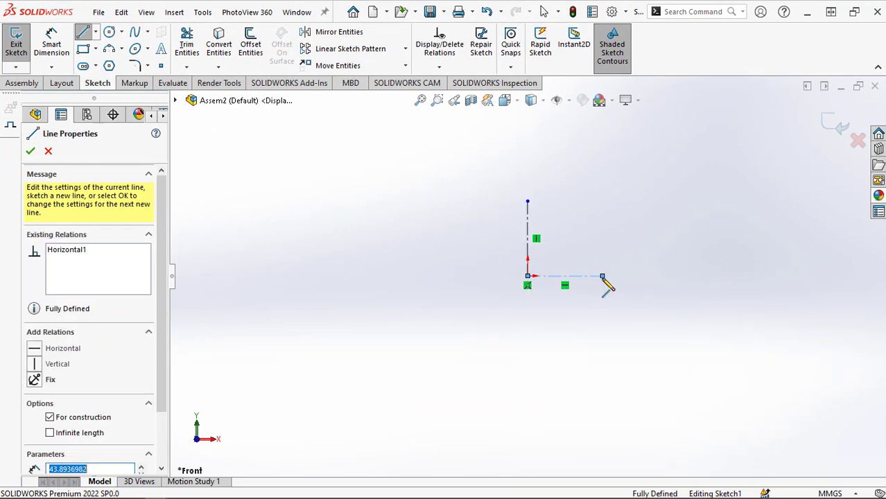
pyautogui.rightClick(603, 277)
pyautogui.click(633, 290)
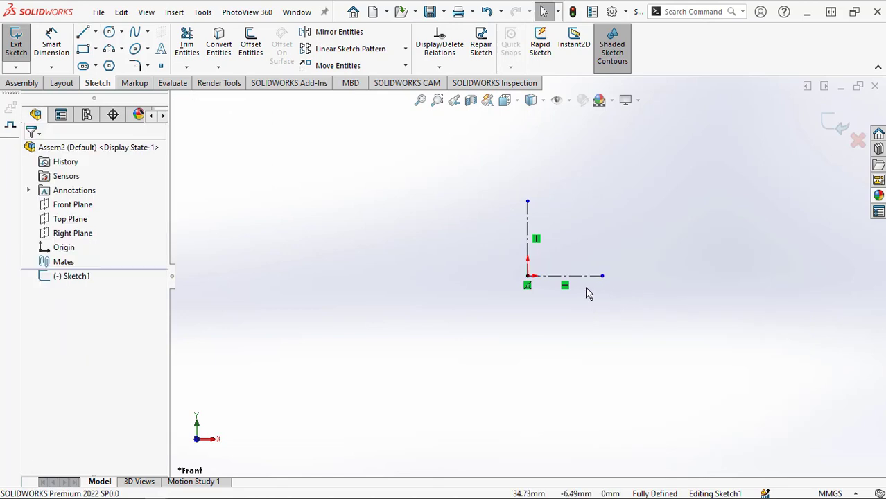
# Dimension the vertical centerline's length as 28.25 mm.
pyautogui.click(51, 42)
pyautogui.scroll(-5, 583, 213)
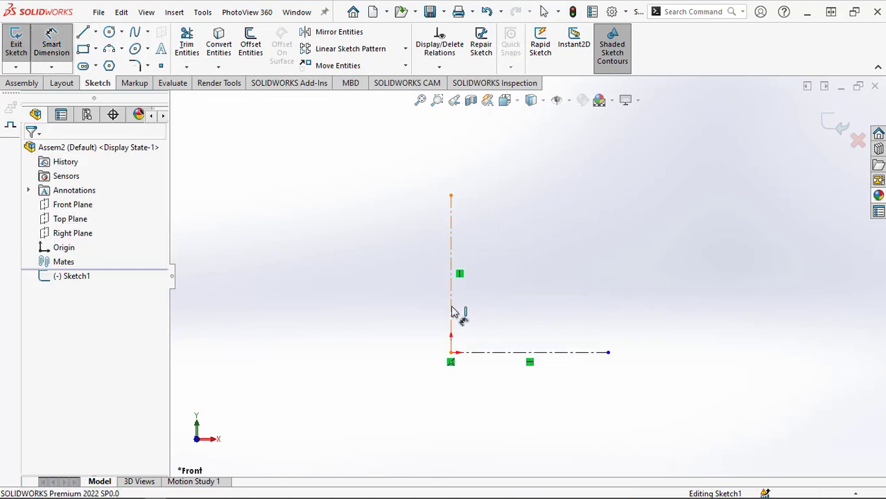
pyautogui.click(457, 312)
pyautogui.click(409, 279)
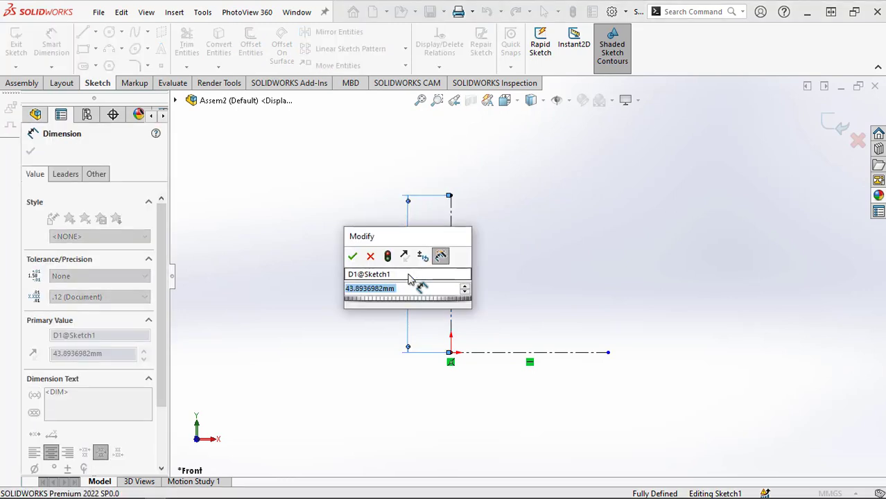
pyautogui.write('28.2')
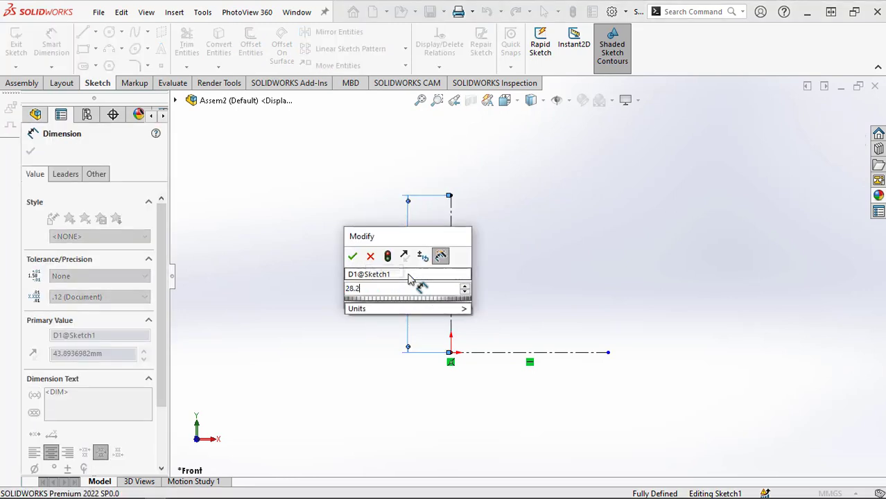
pyautogui.write('5')
pyautogui.click(352, 257)
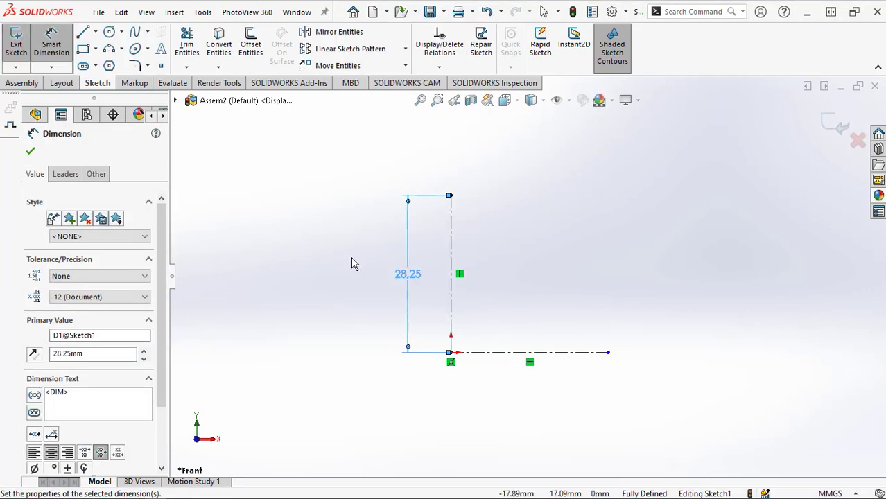
pyautogui.rightClick(349, 263)
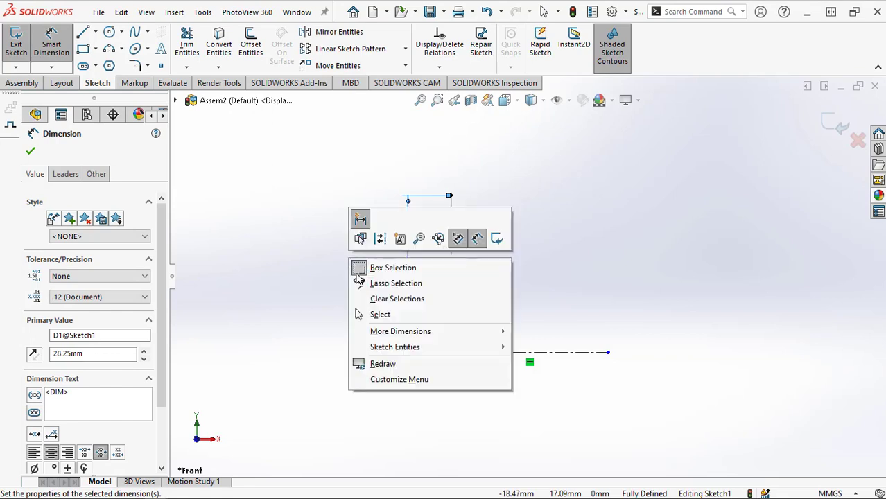
pyautogui.click(359, 313)
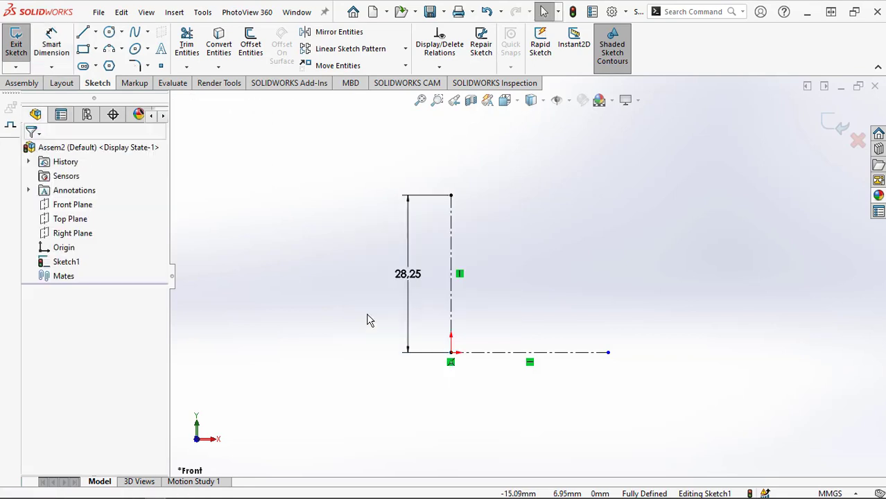
# Make the vertical and horizontal centerlines equal in length and exit the sketch.
pyautogui.click(452, 309)
pyautogui.keyDown('ctrl'); pyautogui.click(497, 357); pyautogui.keyUp('ctrl')
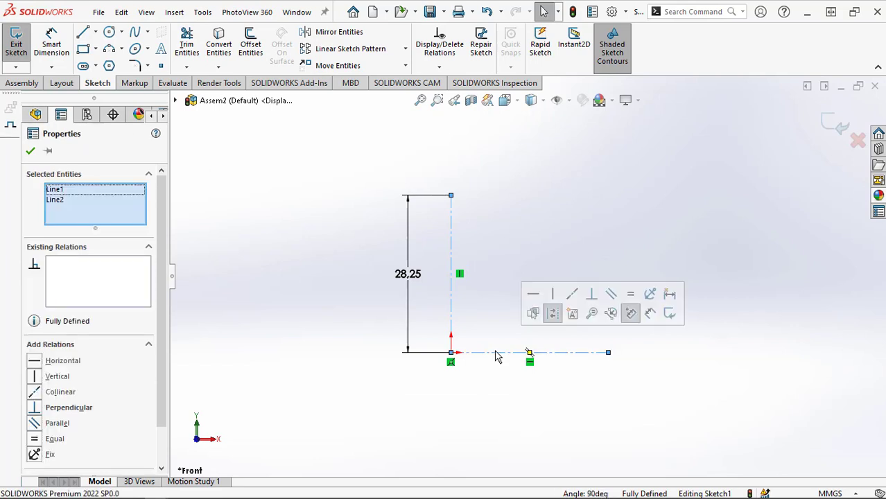
pyautogui.click(631, 298)
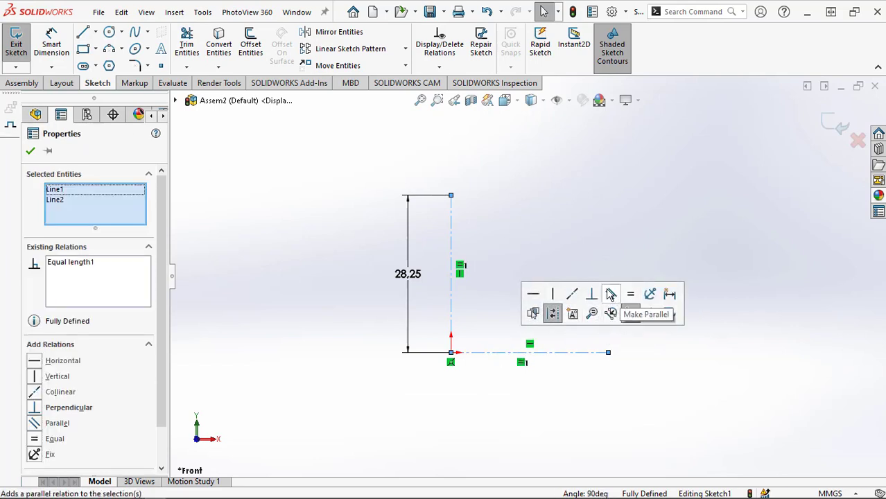
pyautogui.click(31, 152)
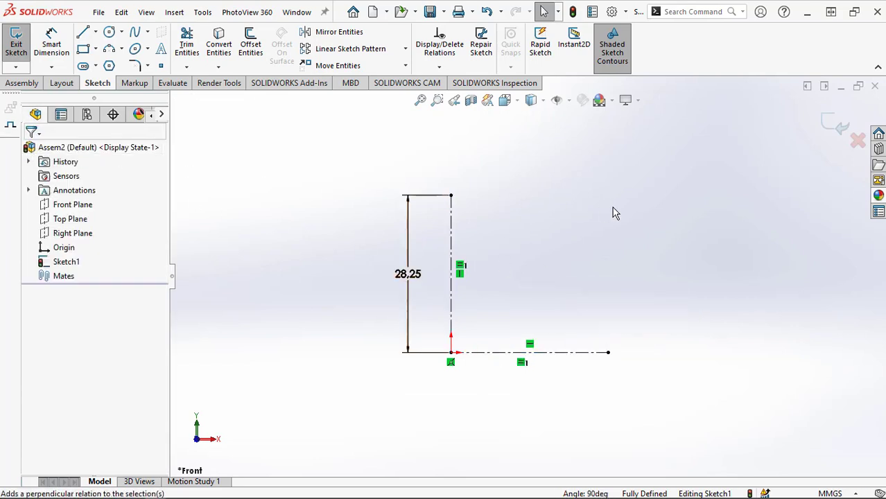
pyautogui.click(838, 130)
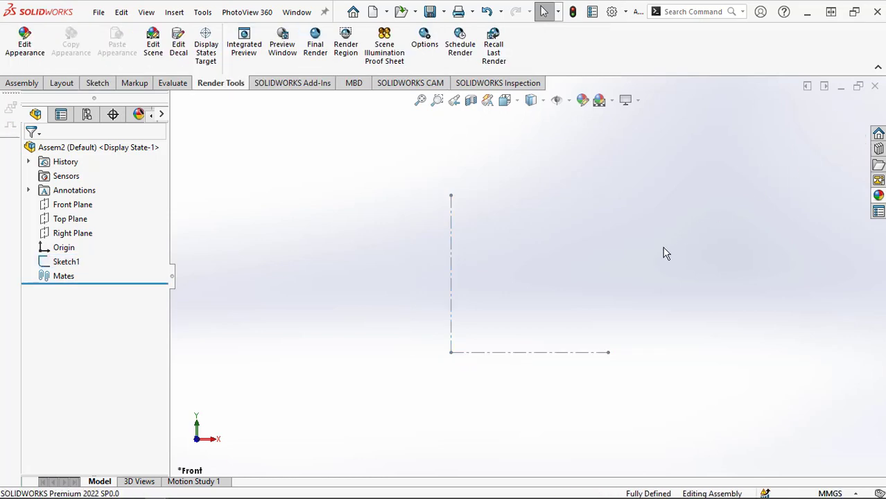
# Insert the 7297K18_Plastic Miter Gear part from Downloads and place it beside the centerline sketch.
pyautogui.click(22, 82)
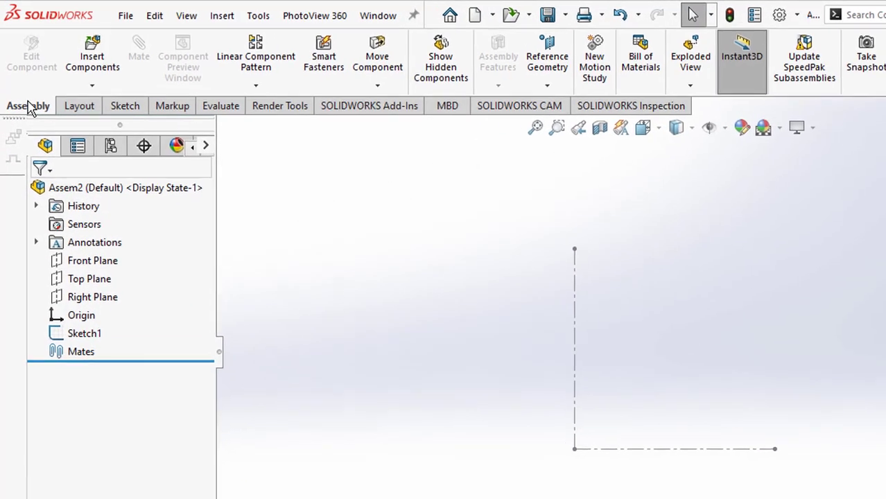
pyautogui.click(80, 61)
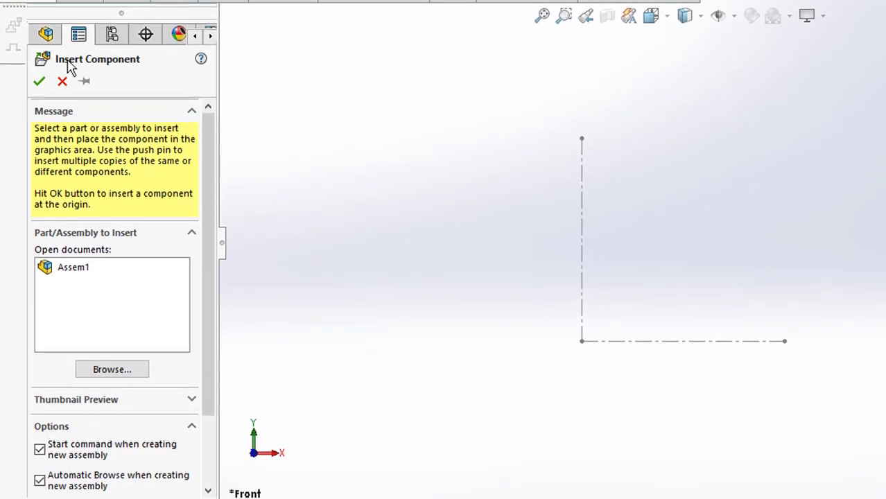
pyautogui.click(112, 370)
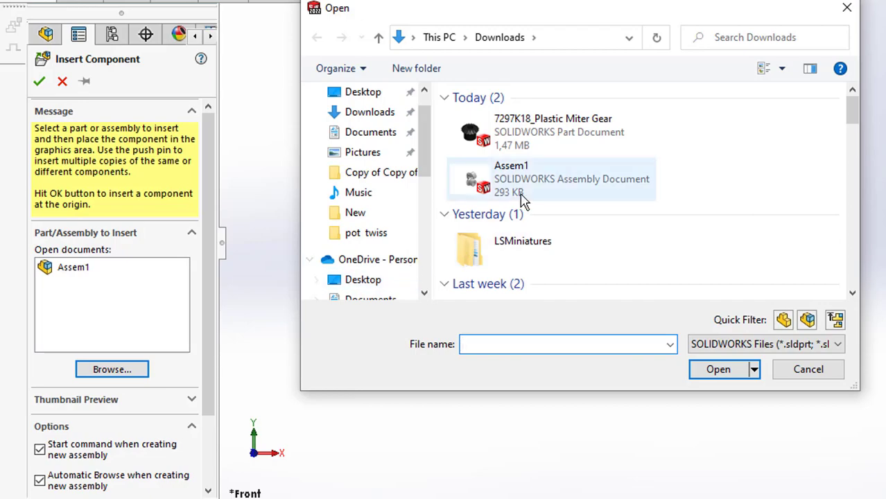
pyautogui.click(530, 143)
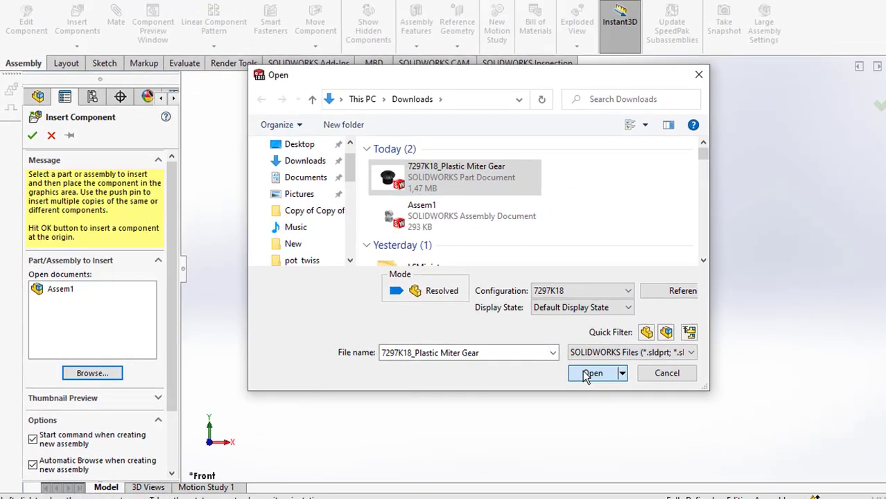
pyautogui.click(590, 374)
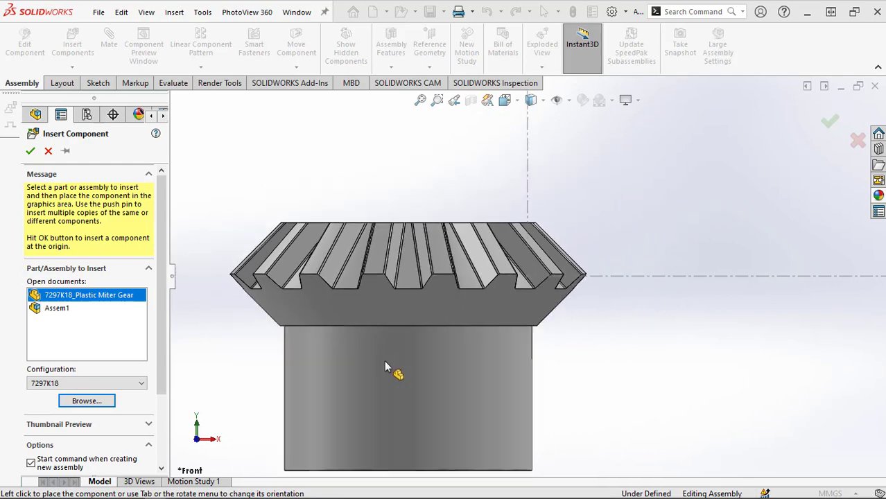
pyautogui.scroll(3, 384, 360)
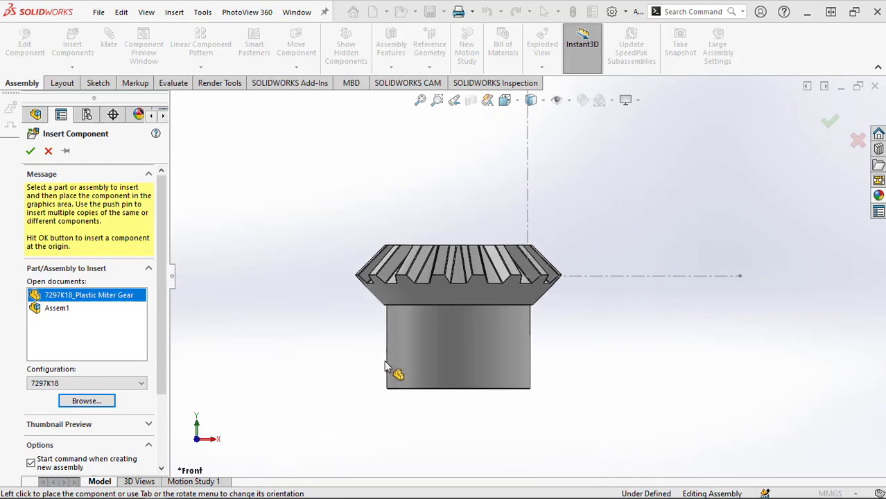
pyautogui.click(360, 274)
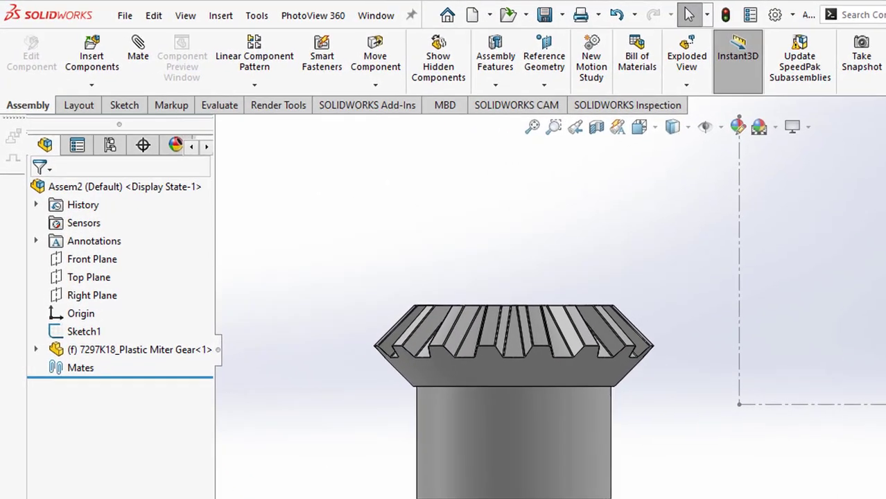
# Insert a second copy of the 7297K18_Plastic Miter Gear part and place it above the first gear.
pyautogui.click(74, 53)
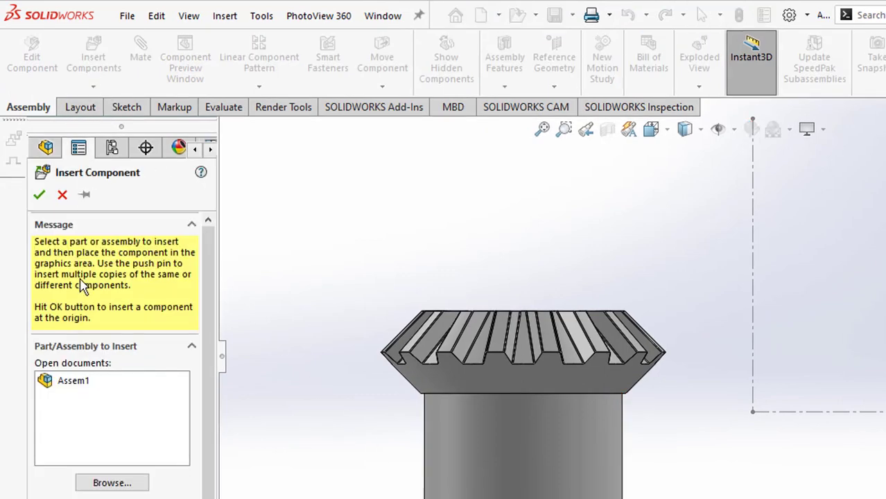
pyautogui.click(110, 482)
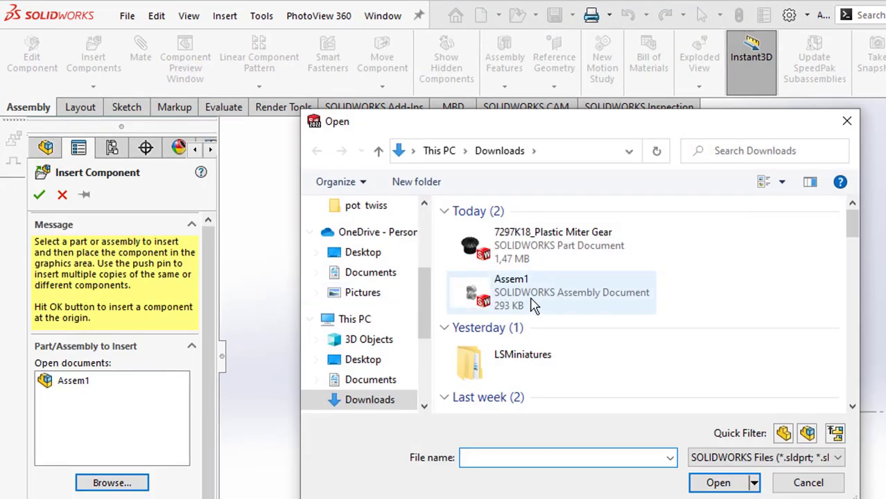
pyautogui.click(546, 244)
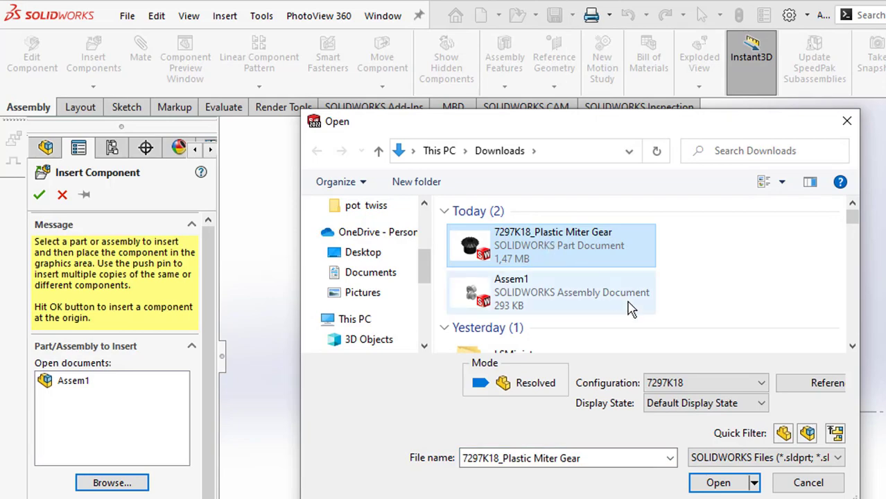
pyautogui.click(714, 484)
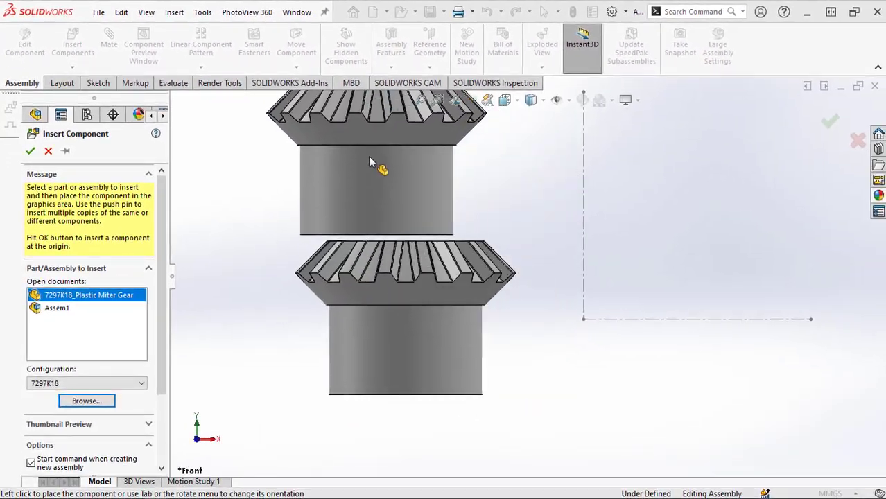
pyautogui.click(390, 158)
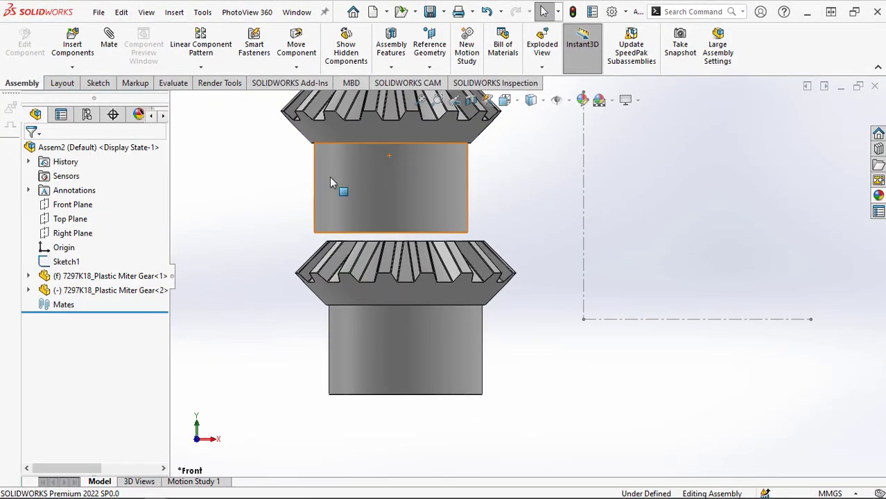
# Try to move the fixed first miter gear toward the centerline sketch with Move Component.
pyautogui.press('f')
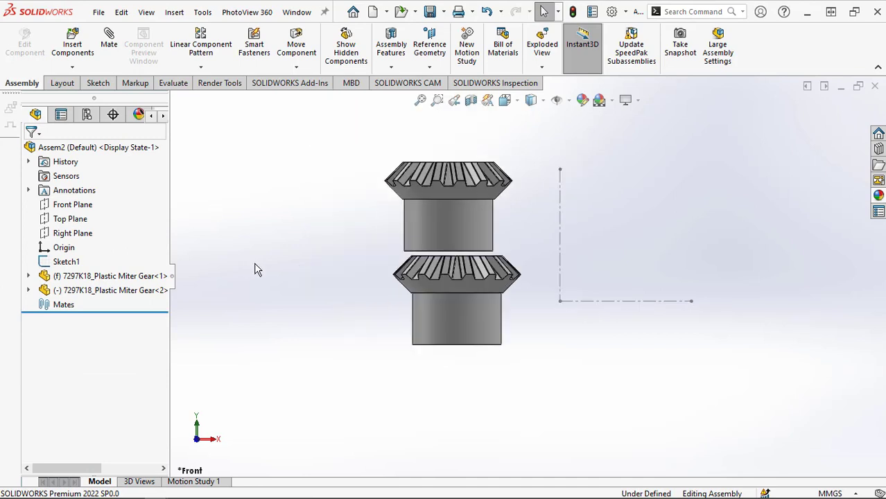
pyautogui.moveTo(555, 336)
pyautogui.mouseDown(button='middle')
pyautogui.moveTo(556, 361)
pyautogui.moveTo(520, 361)
pyautogui.moveTo(516, 329)
pyautogui.mouseUp(button='middle')
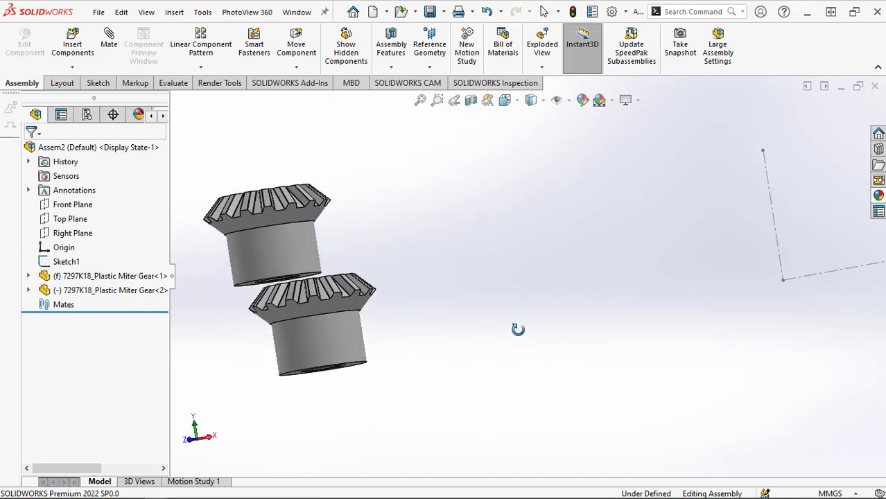
pyautogui.scroll(2, 522, 339)
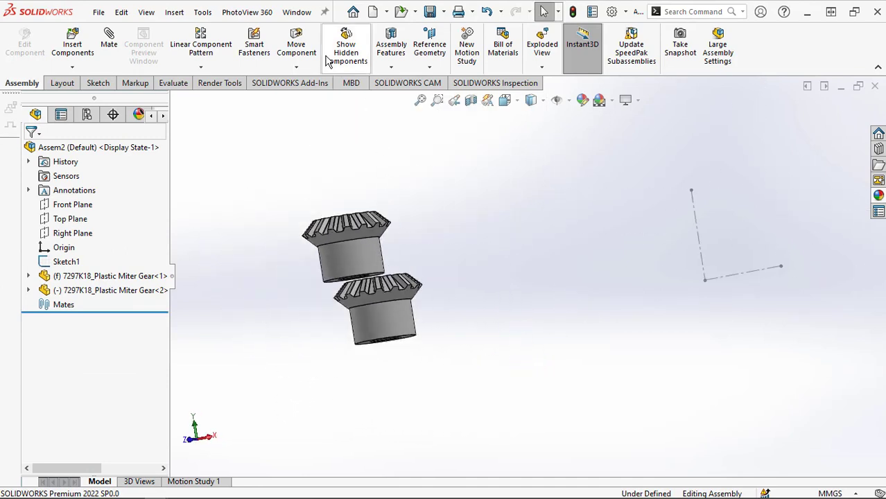
pyautogui.click(296, 46)
pyautogui.moveTo(382, 321); pyautogui.dragTo(451, 318)
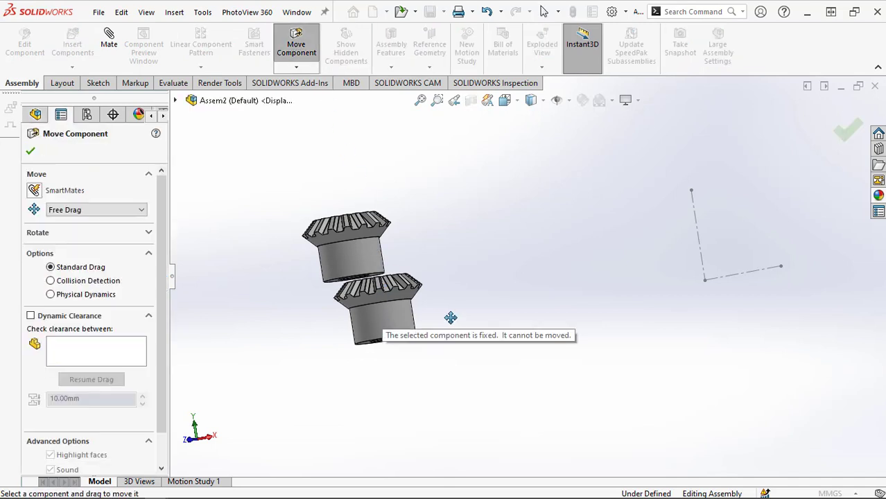
pyautogui.rightClick(474, 269)
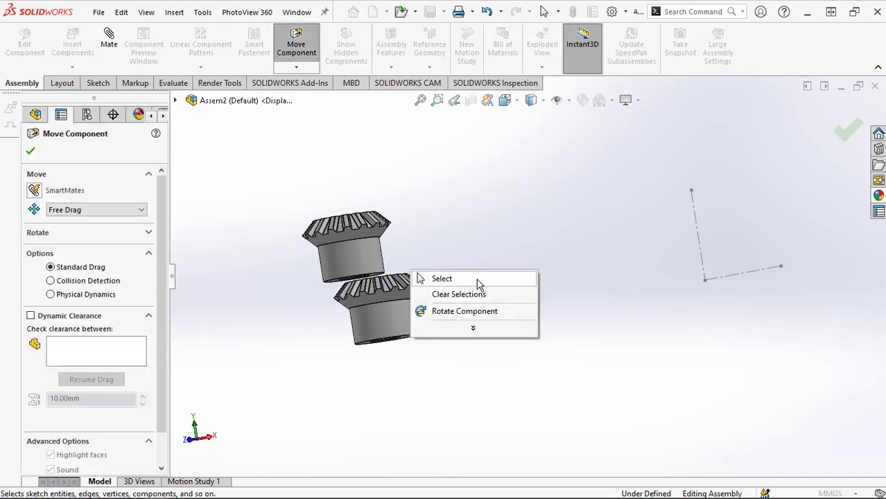
pyautogui.click(422, 279)
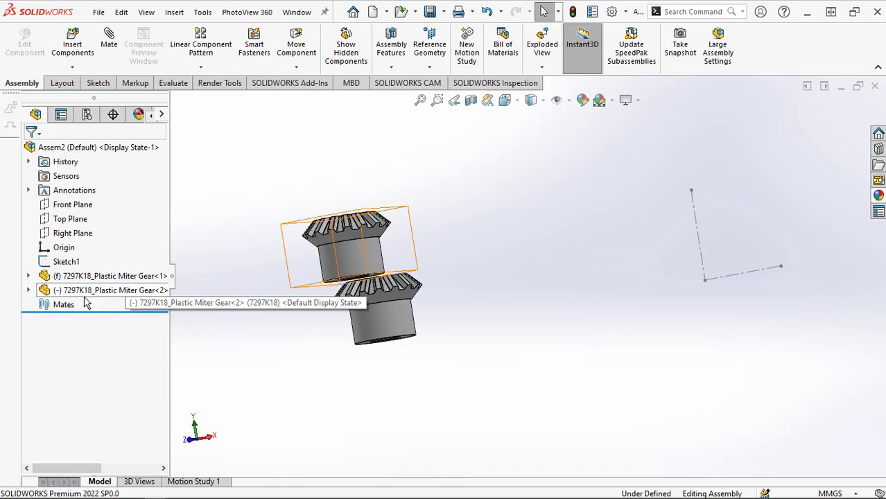
# Float the fixed component 7297K18_Plastic Miter Gear<1> so it can be moved.
pyautogui.click(90, 278)
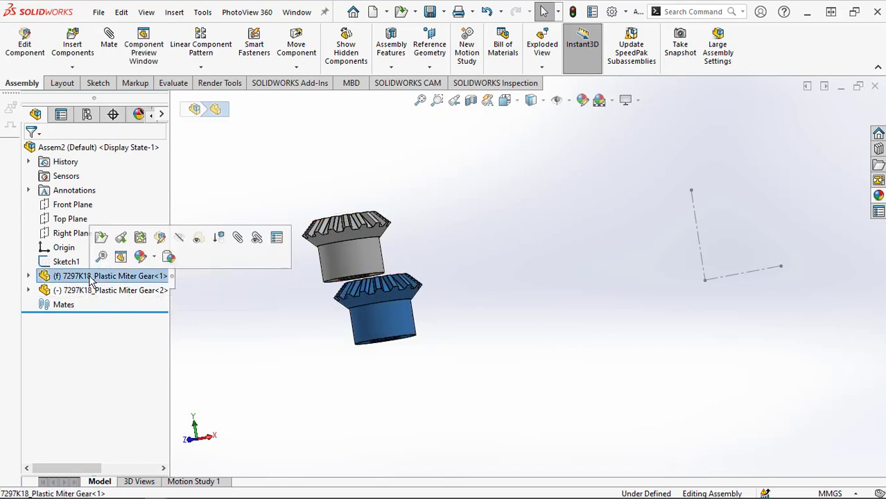
pyautogui.rightClick(91, 280)
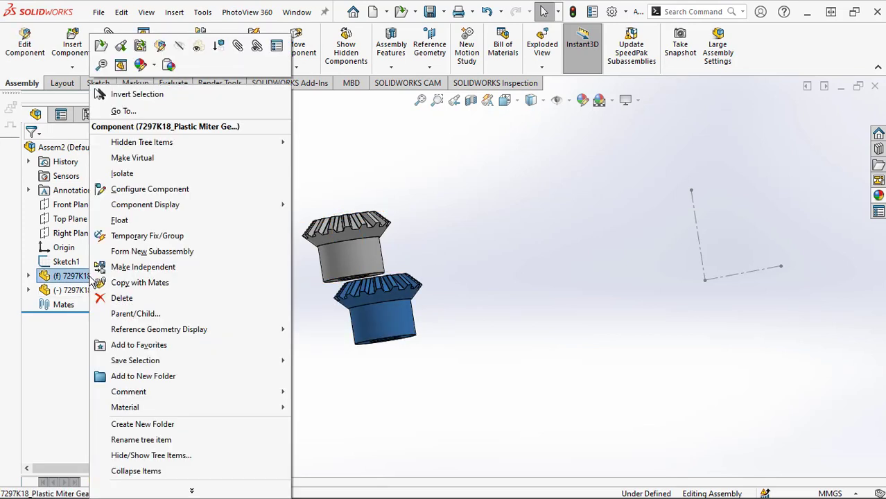
pyautogui.click(120, 219)
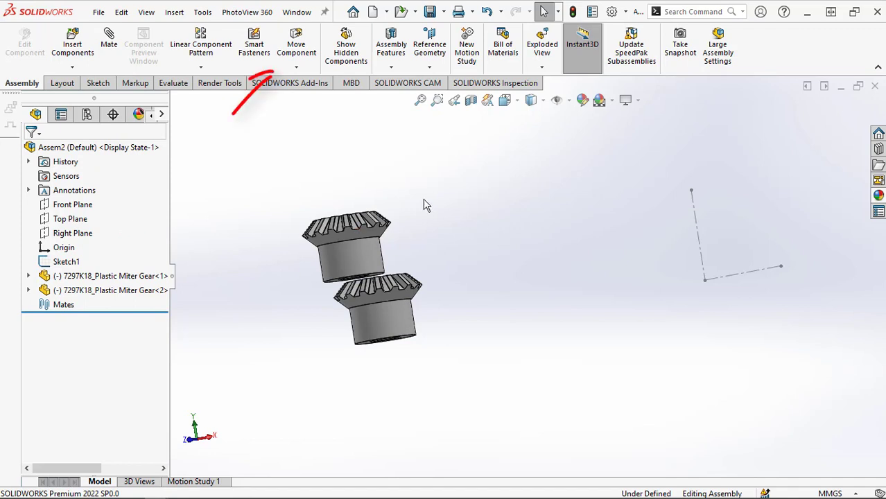
# Move both miter gears close to the centerline sketch, keeping the second gear above the first.
pyautogui.click(296, 46)
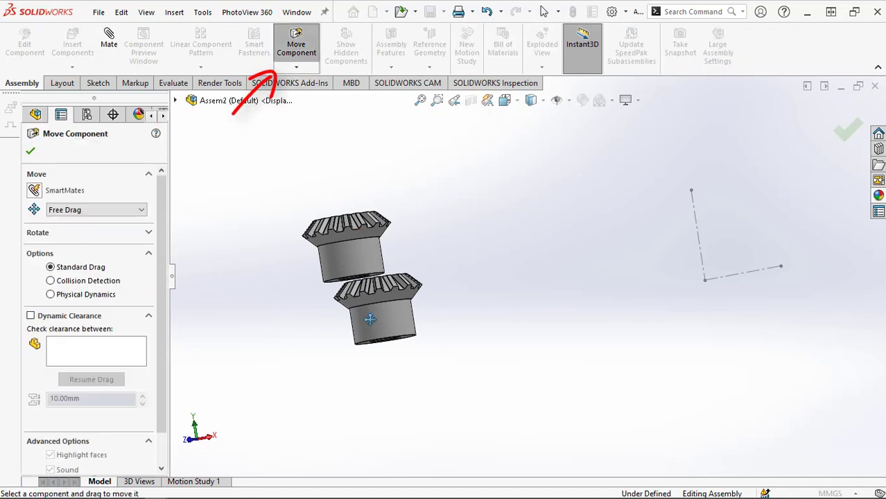
pyautogui.moveTo(370, 319); pyautogui.dragTo(634, 279)
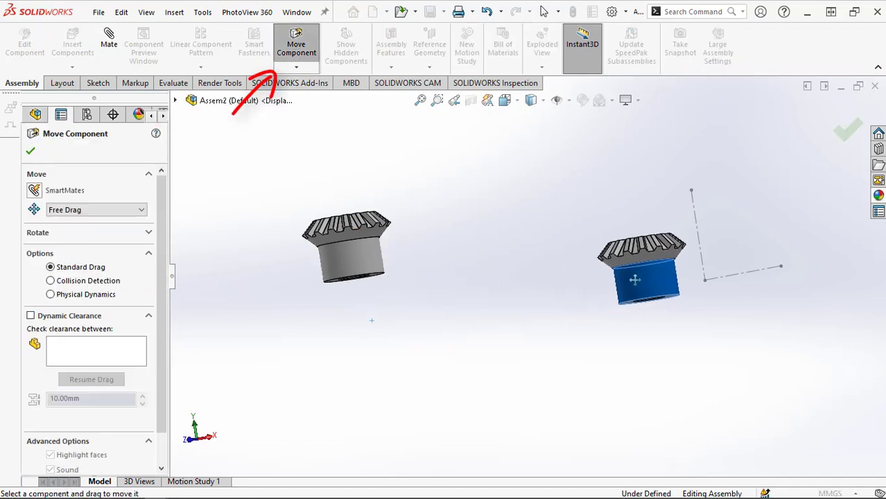
pyautogui.moveTo(363, 263); pyautogui.dragTo(620, 205)
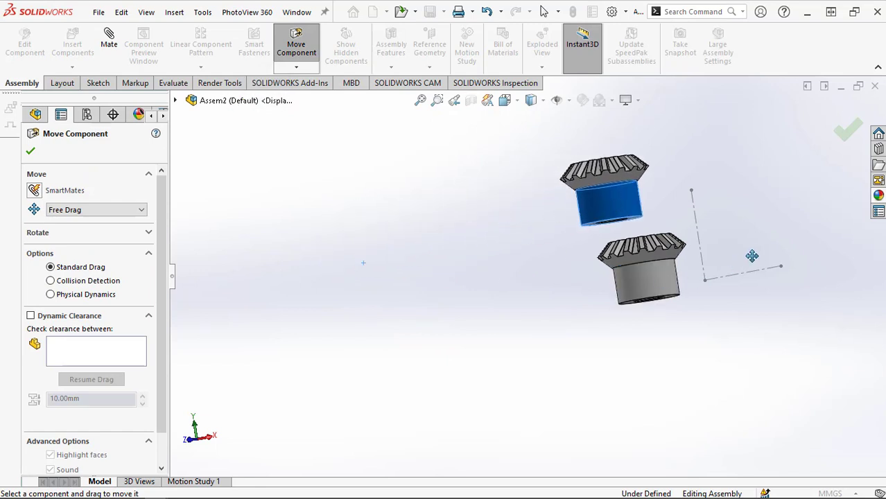
# Rotate the lower gear so its axis runs horizontally, with the teeth facing left and the hub facing right.
pyautogui.scroll(-5, 752, 257)
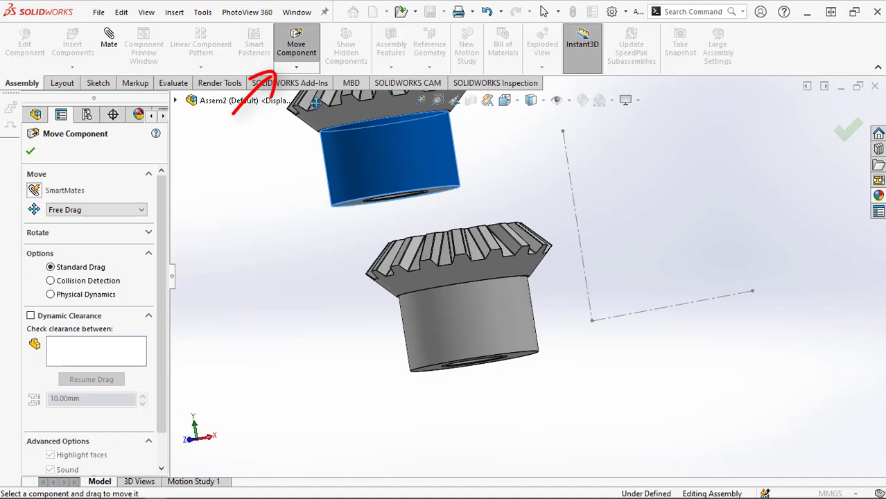
pyautogui.click(296, 67)
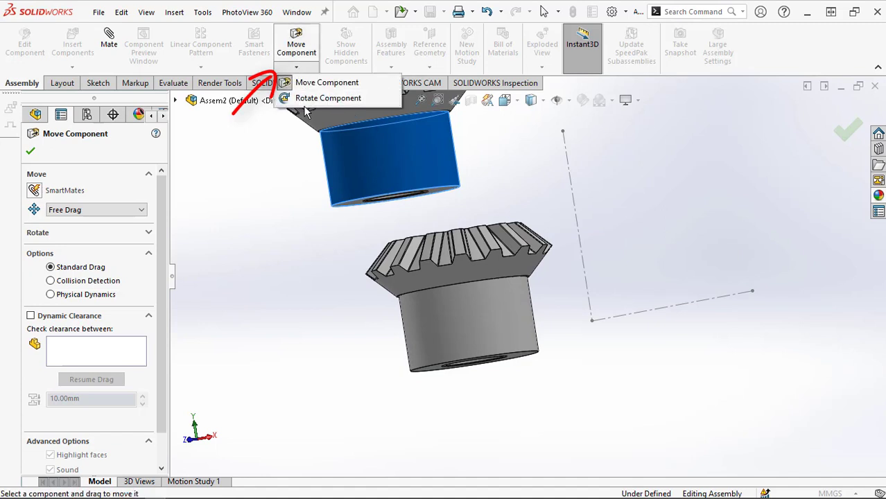
pyautogui.click(327, 98)
pyautogui.moveTo(457, 314); pyautogui.dragTo(470, 447)
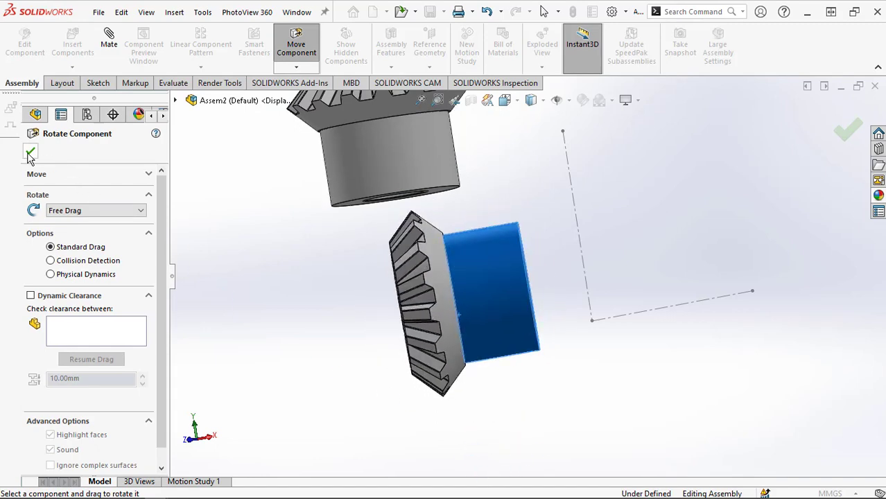
# Rotate the upper gear upside down so its teeth face downward, and finish the Rotate Component command.
pyautogui.scroll(3, 281, 236)
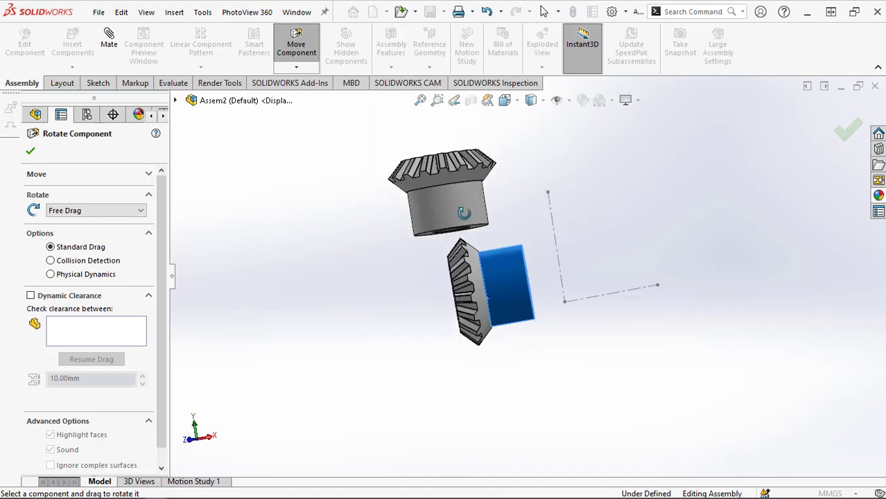
pyautogui.moveTo(461, 203); pyautogui.dragTo(294, 452)
pyautogui.moveTo(396, 259); pyautogui.dragTo(438, 377)
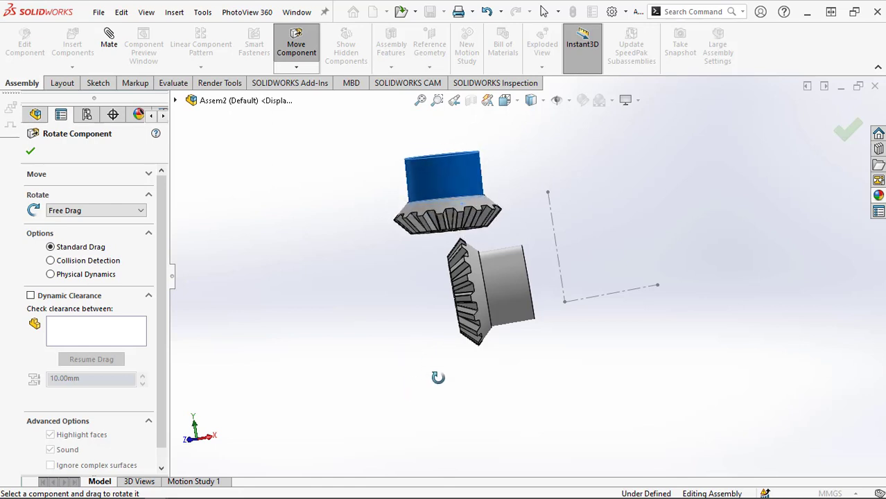
pyautogui.click(30, 151)
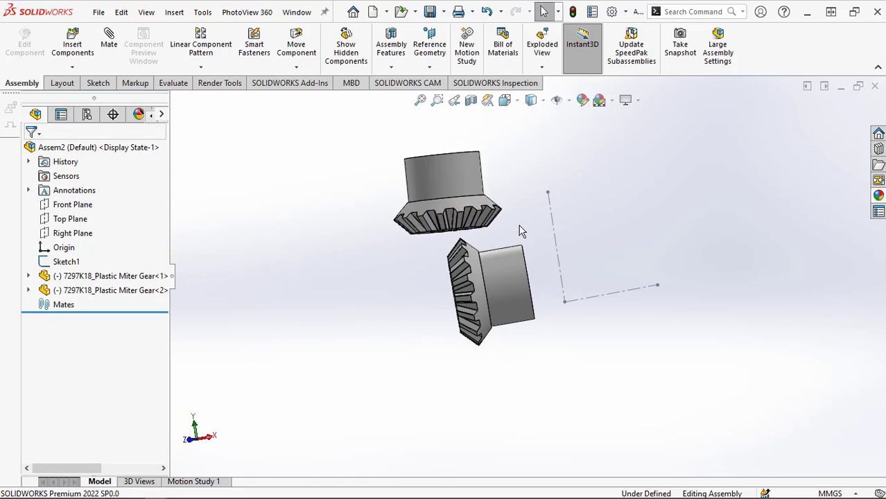
# Add a concentric mate between the lower gear's bore and the horizontal centerline of the layout sketch.
pyautogui.scroll(-2, 522, 232)
pyautogui.moveTo(679, 227)
pyautogui.mouseDown(button='middle')
pyautogui.moveTo(585, 268)
pyautogui.moveTo(586, 293)
pyautogui.moveTo(558, 286)
pyautogui.mouseUp(button='middle')
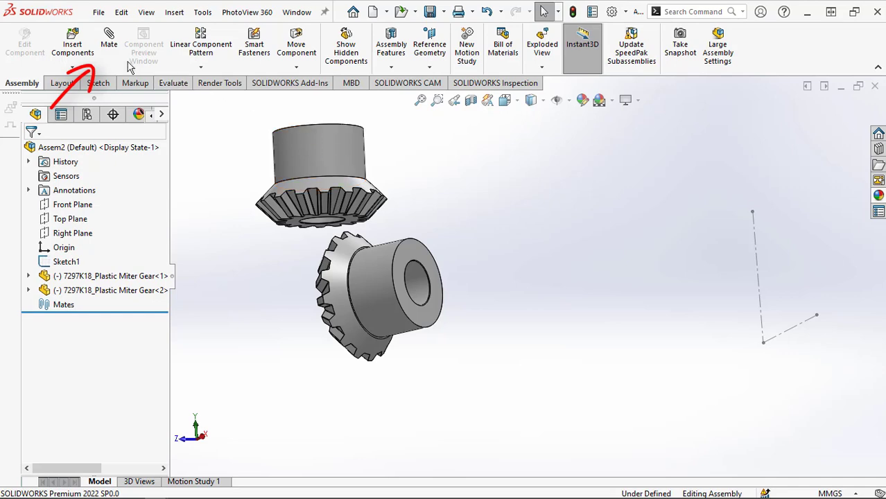
pyautogui.click(109, 42)
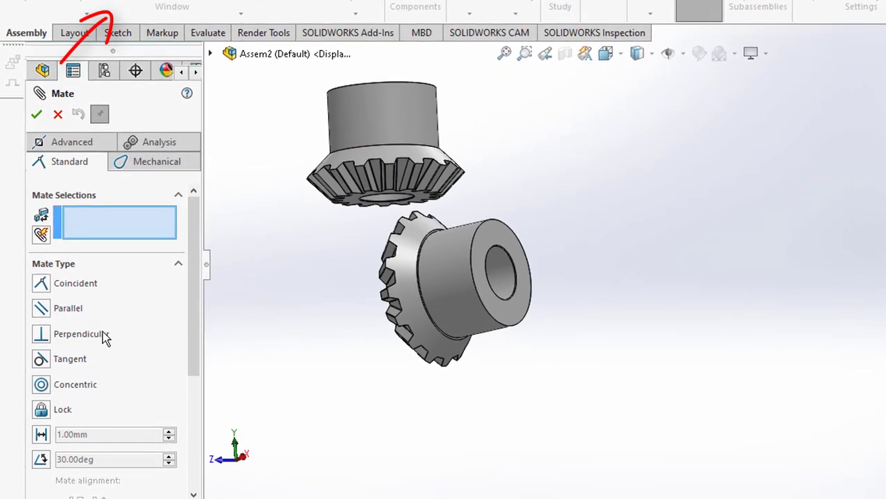
pyautogui.click(42, 387)
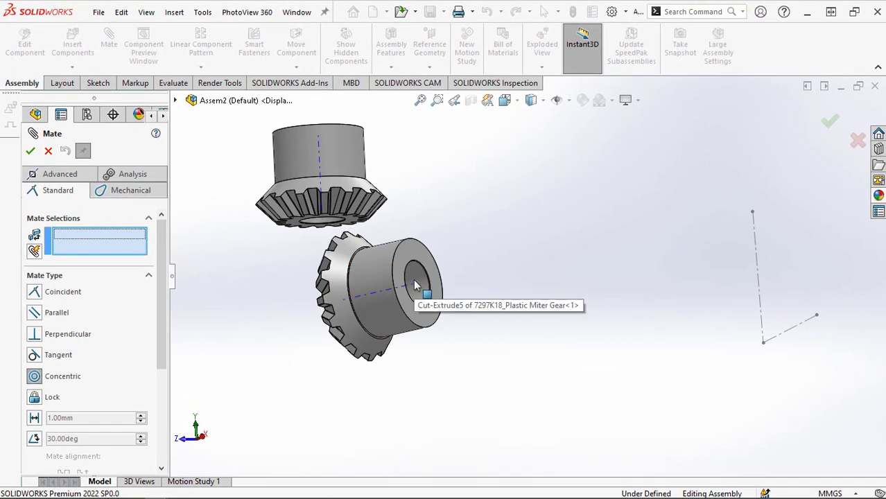
pyautogui.scroll(3, 547, 359)
pyautogui.moveTo(547, 359); pyautogui.dragTo(564, 376, button='middle')
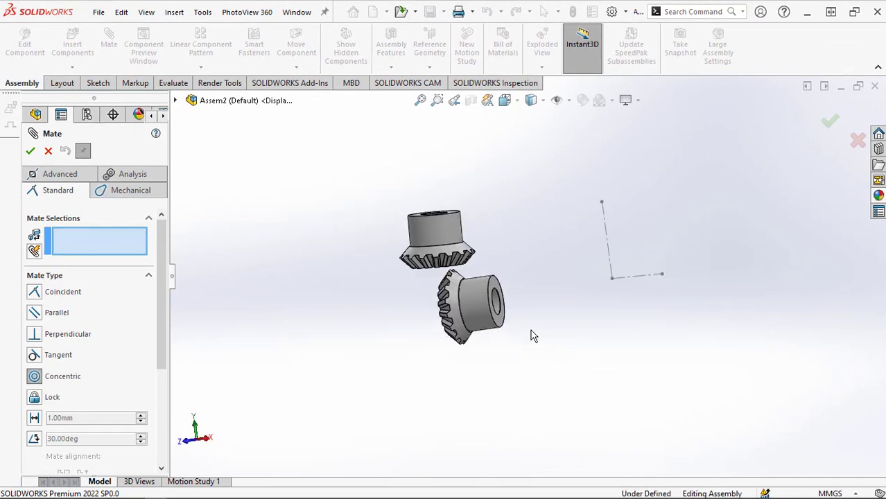
pyautogui.scroll(4, 504, 274)
pyautogui.click(469, 288)
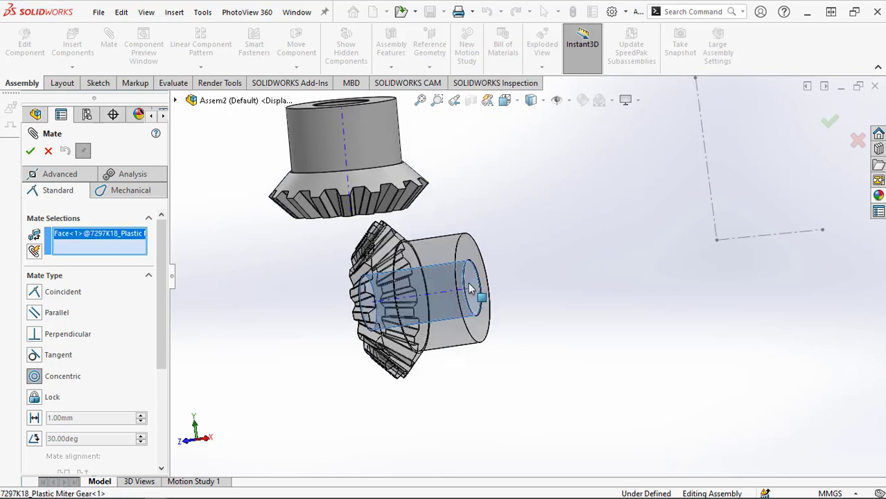
pyautogui.click(770, 239)
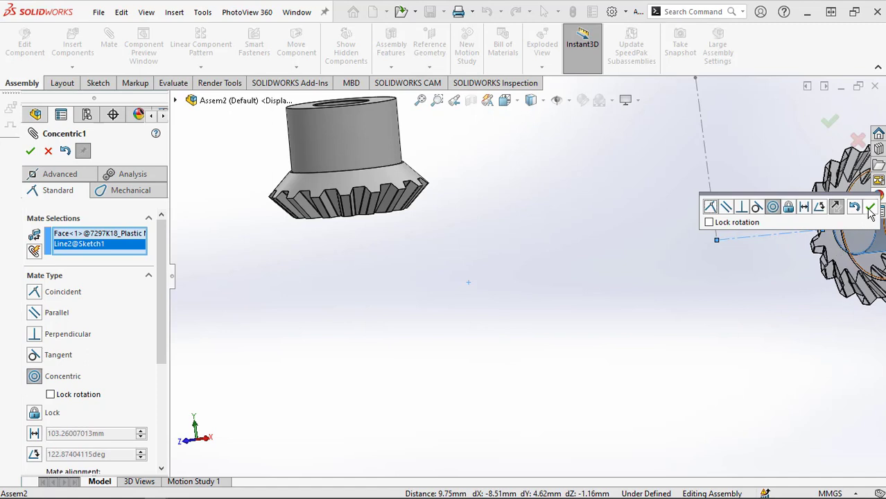
pyautogui.click(870, 211)
# Add a coincident mate between the lower gear's hub end face and the free endpoint of the horizontal centerline.
pyautogui.scroll(-3, 664, 310)
pyautogui.moveTo(677, 297); pyautogui.dragTo(642, 290, button='middle')
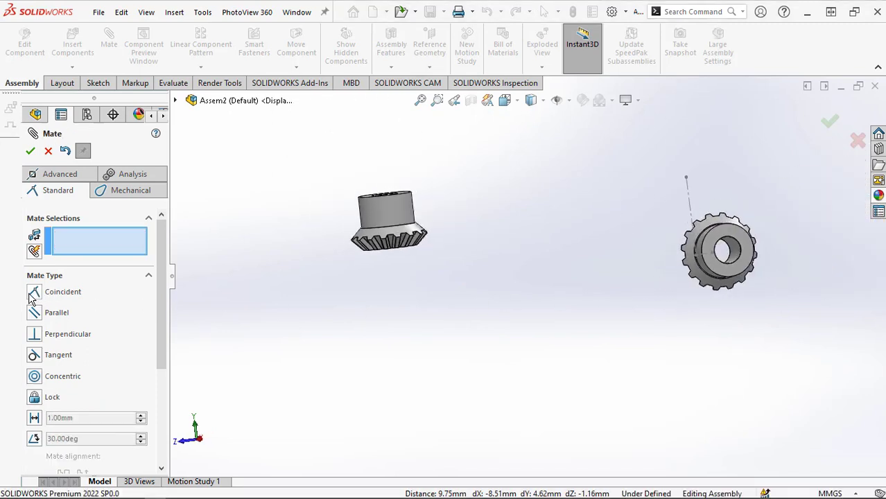
pyautogui.scroll(-5, 705, 279)
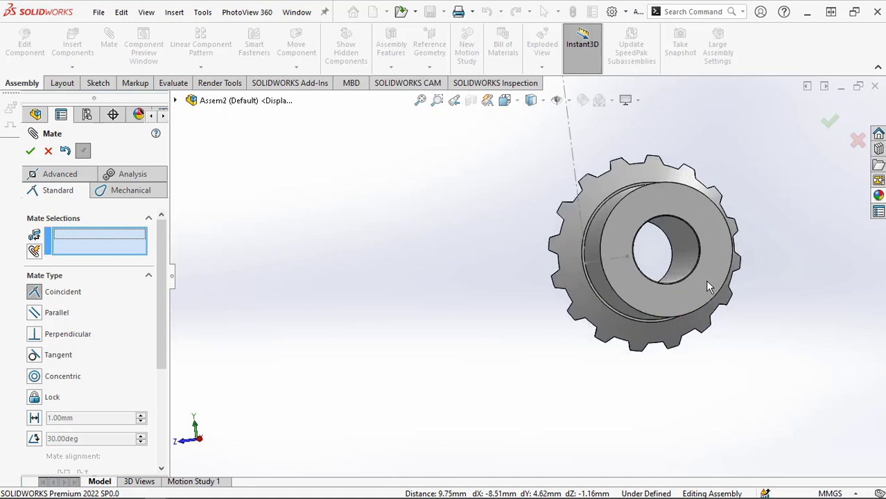
pyautogui.click(712, 246)
pyautogui.moveTo(712, 246); pyautogui.dragTo(664, 317, button='middle')
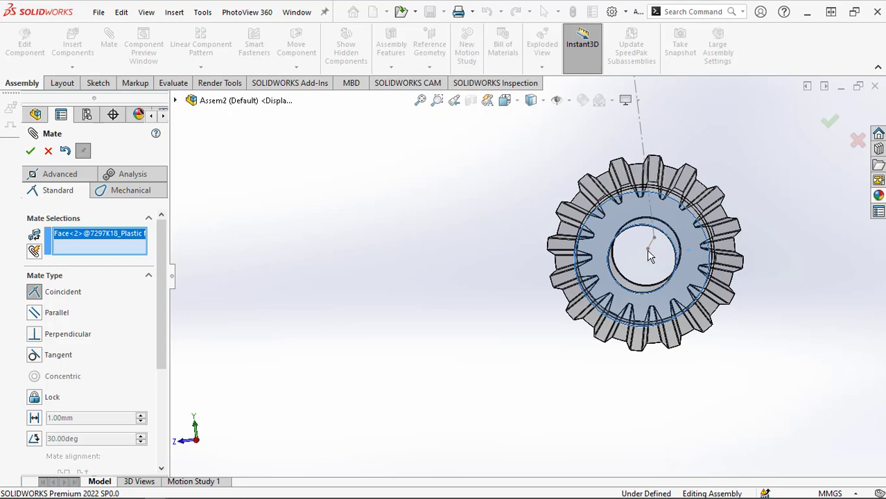
pyautogui.moveTo(674, 251); pyautogui.dragTo(611, 251, button='middle')
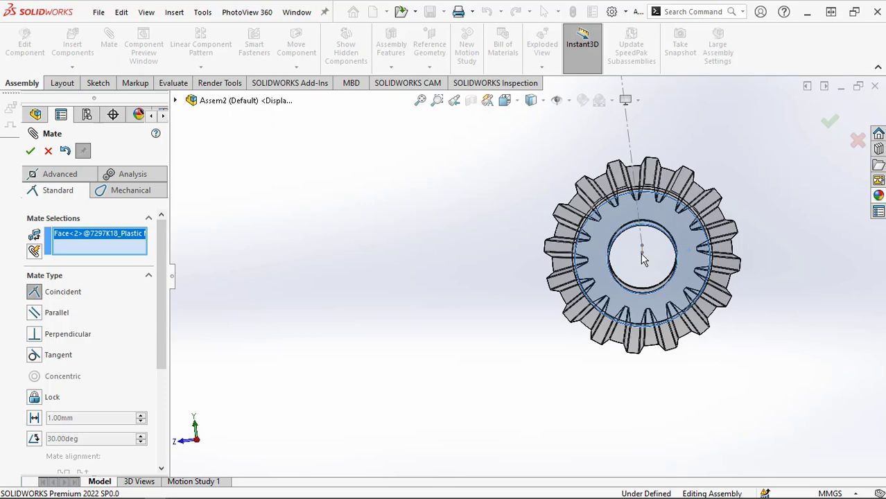
pyautogui.moveTo(635, 264); pyautogui.dragTo(485, 278, button='middle')
pyautogui.scroll(-5, 568, 275)
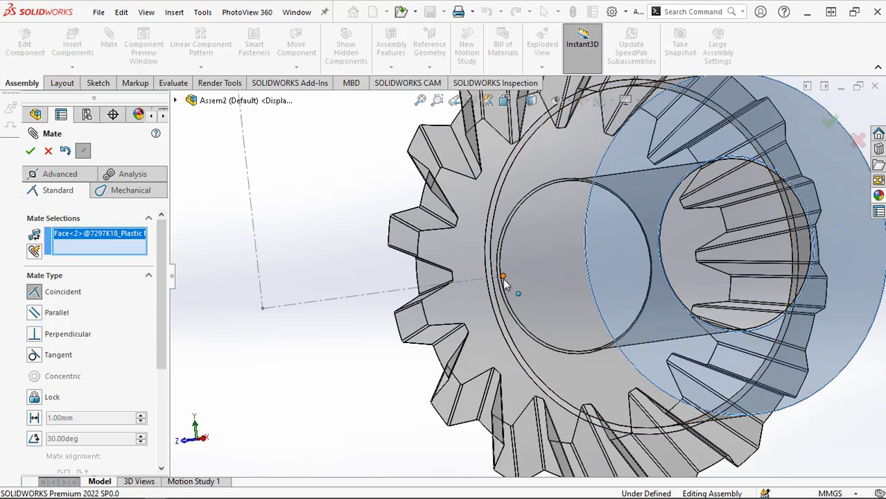
pyautogui.click(502, 278)
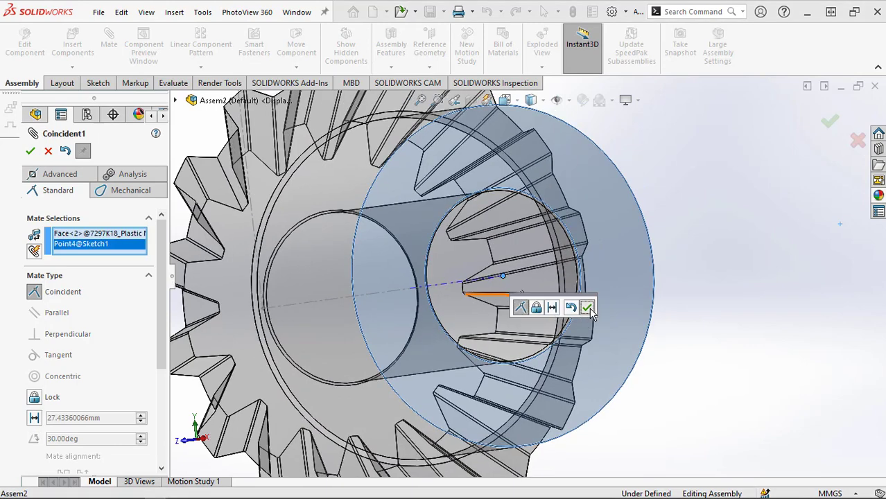
pyautogui.click(587, 307)
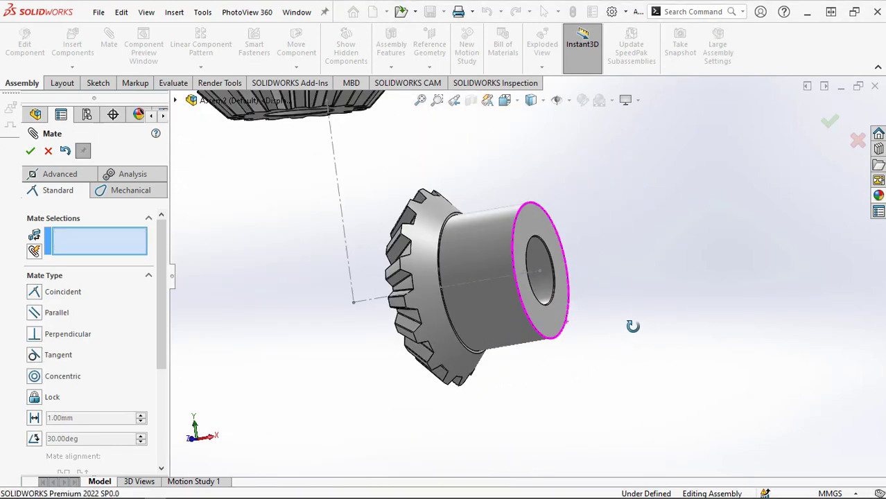
# Add a concentric mate between the upper gear's bore and the vertical centerline of the layout sketch.
pyautogui.moveTo(633, 326); pyautogui.dragTo(633, 338, button='middle')
pyautogui.scroll(3, 634, 342)
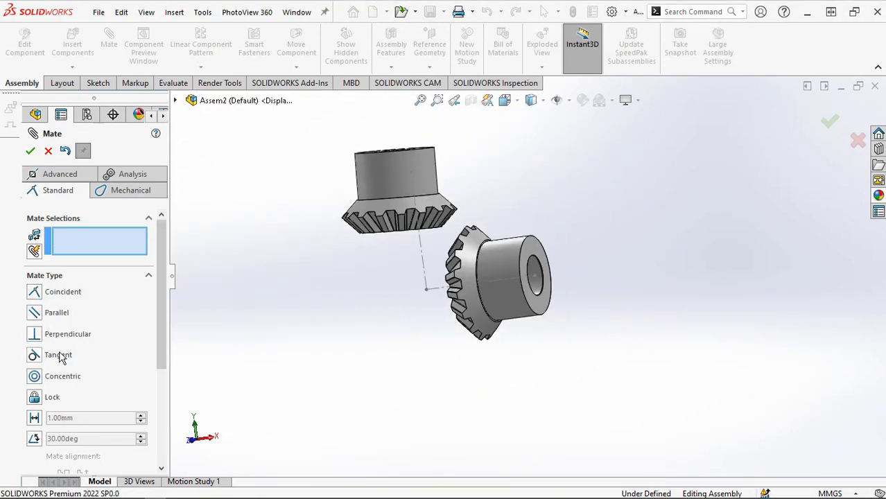
pyautogui.click(34, 377)
pyautogui.moveTo(263, 332)
pyautogui.mouseDown(button='middle')
pyautogui.moveTo(283, 320)
pyautogui.moveTo(264, 347)
pyautogui.mouseUp(button='middle')
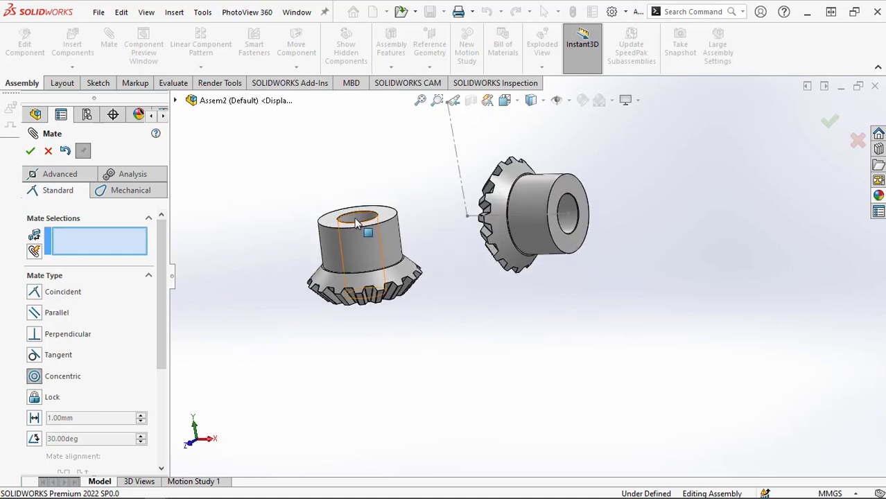
pyautogui.click(355, 220)
pyautogui.scroll(2, 461, 208)
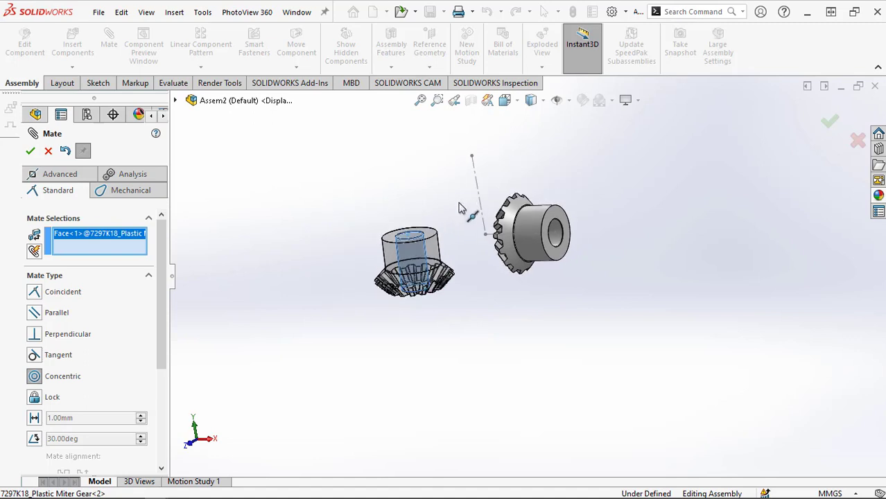
pyautogui.click(479, 192)
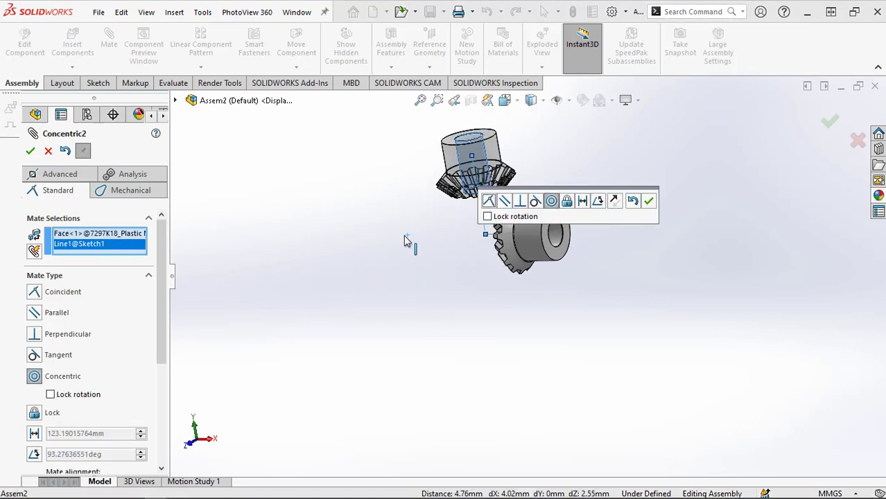
pyautogui.click(648, 202)
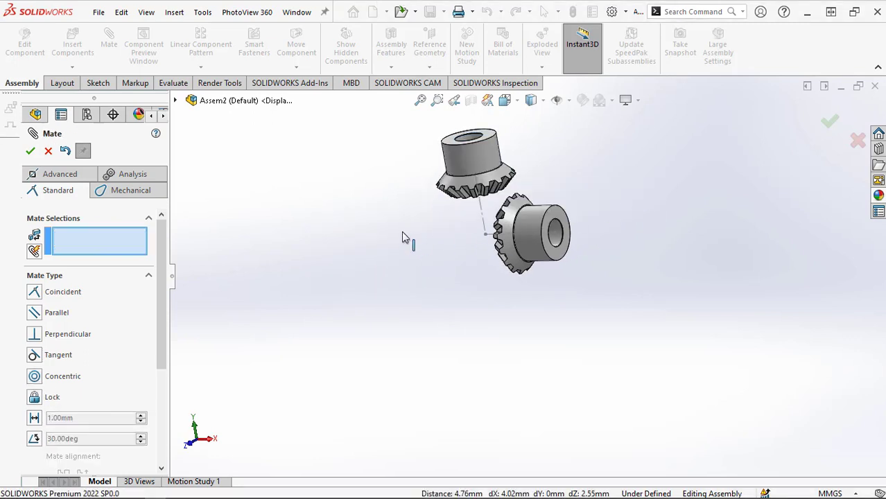
# Add a coincident mate between the upper gear's hub end face and the free endpoint of the vertical centerline, and finish mating.
pyautogui.click(37, 294)
pyautogui.scroll(2, 393, 173)
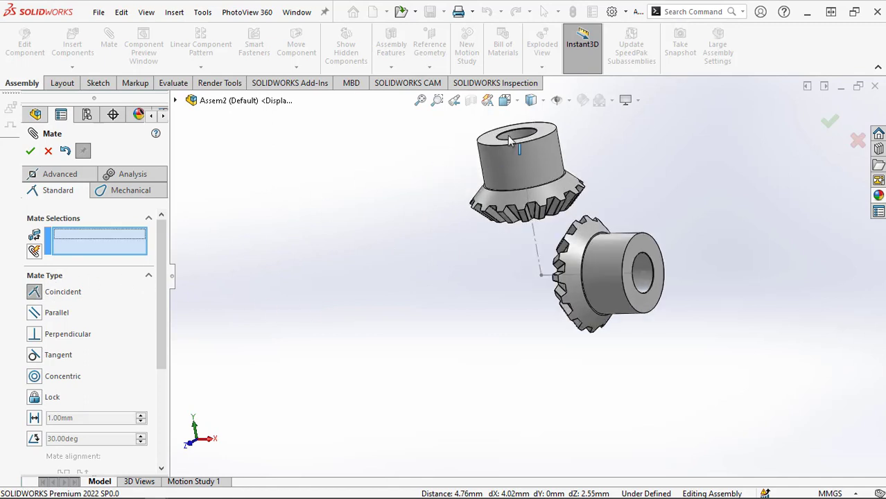
pyautogui.moveTo(546, 137); pyautogui.dragTo(555, 155, button='middle')
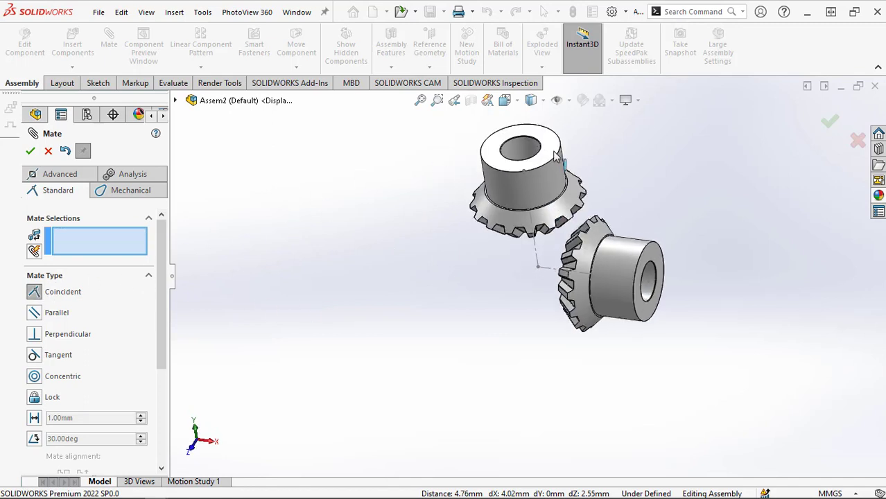
pyautogui.click(552, 146)
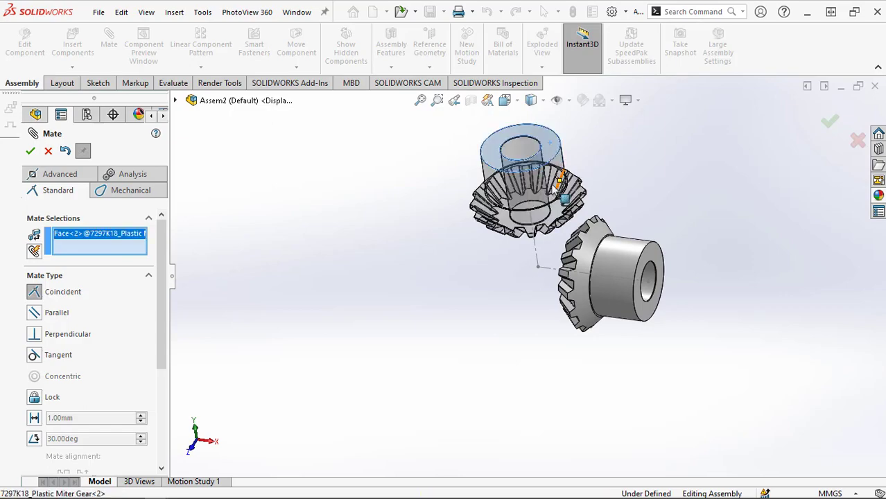
pyautogui.scroll(4, 537, 176)
pyautogui.scroll(5, 472, 219)
pyautogui.scroll(-2, 454, 289)
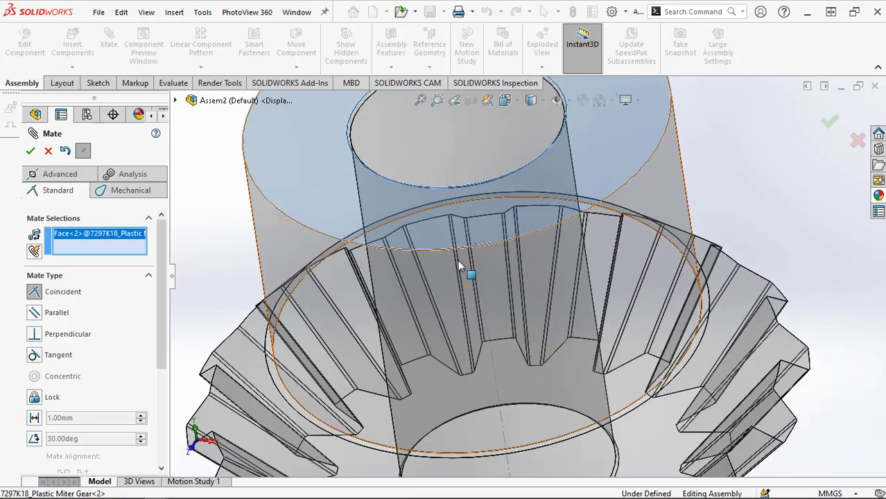
pyautogui.moveTo(463, 291)
pyautogui.mouseDown(button='middle')
pyautogui.moveTo(463, 300)
pyautogui.moveTo(458, 276)
pyautogui.mouseUp(button='middle')
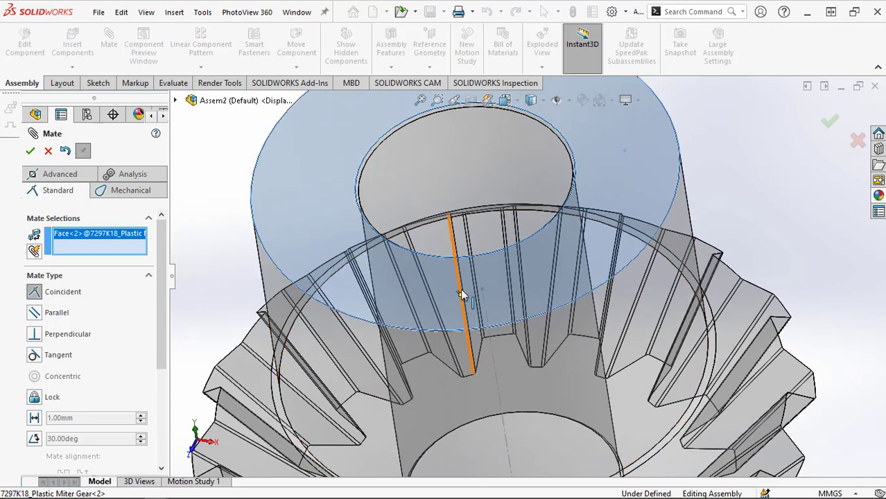
pyautogui.click(483, 292)
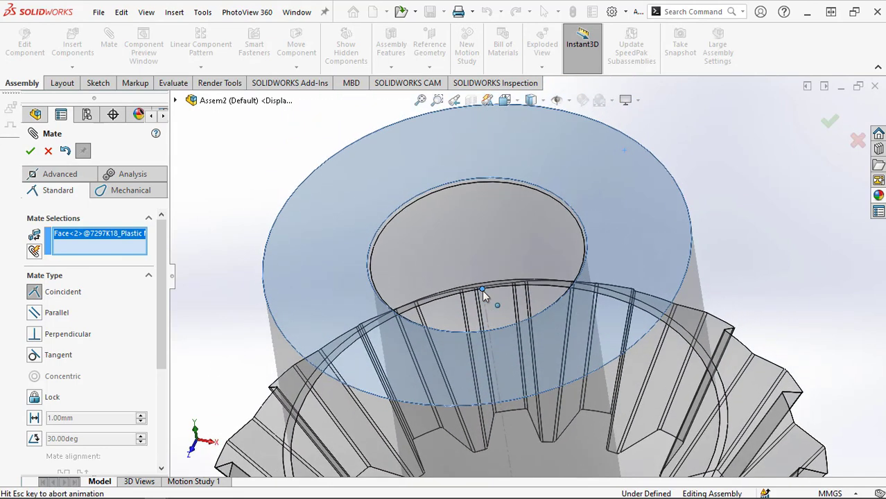
pyautogui.click(567, 312)
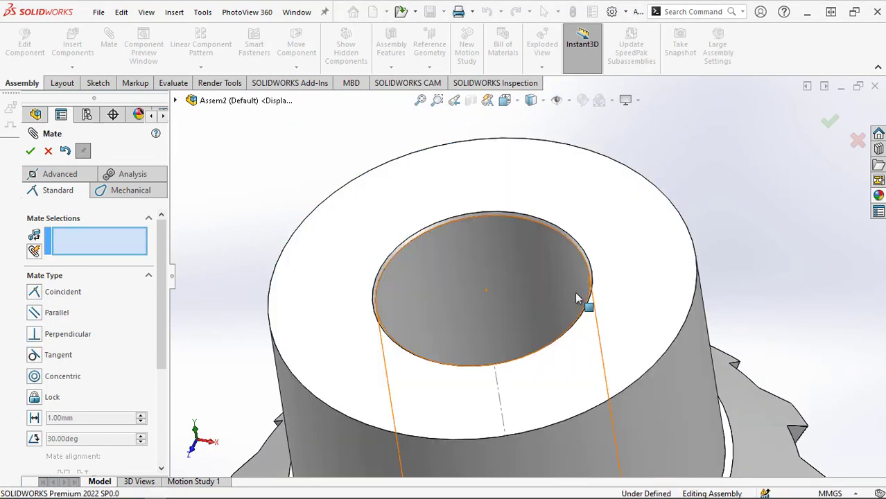
pyautogui.click(829, 122)
# Use Rotate Component to turn the upper gear slightly about its axis so its tooth sits in a gap between the lower gear's teeth.
pyautogui.scroll(5, 729, 249)
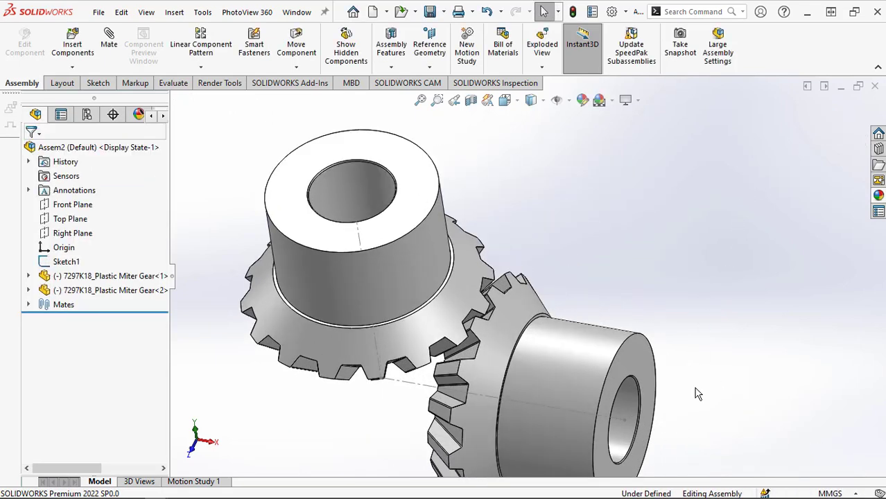
pyautogui.moveTo(698, 394); pyautogui.dragTo(480, 252, button='middle')
pyautogui.scroll(-4, 307, 359)
pyautogui.moveTo(316, 357); pyautogui.dragTo(313, 421, button='middle')
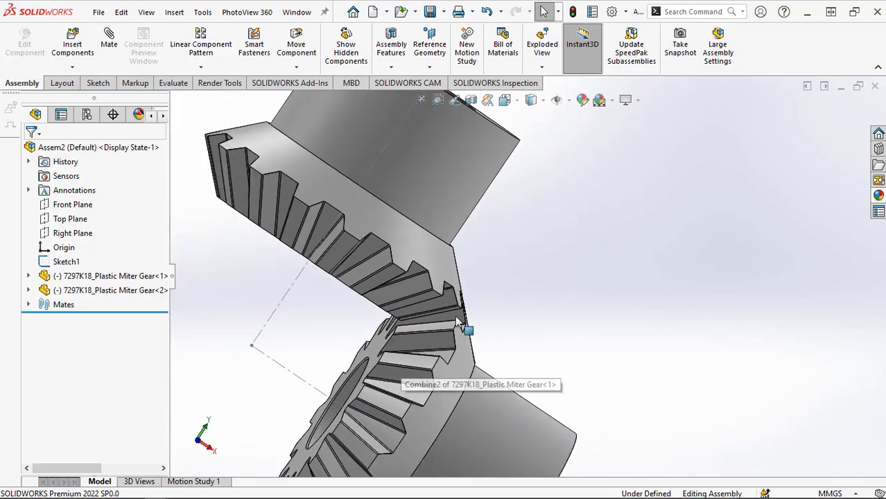
pyautogui.moveTo(458, 325); pyautogui.dragTo(351, 337, button='middle')
pyautogui.scroll(-3, 504, 304)
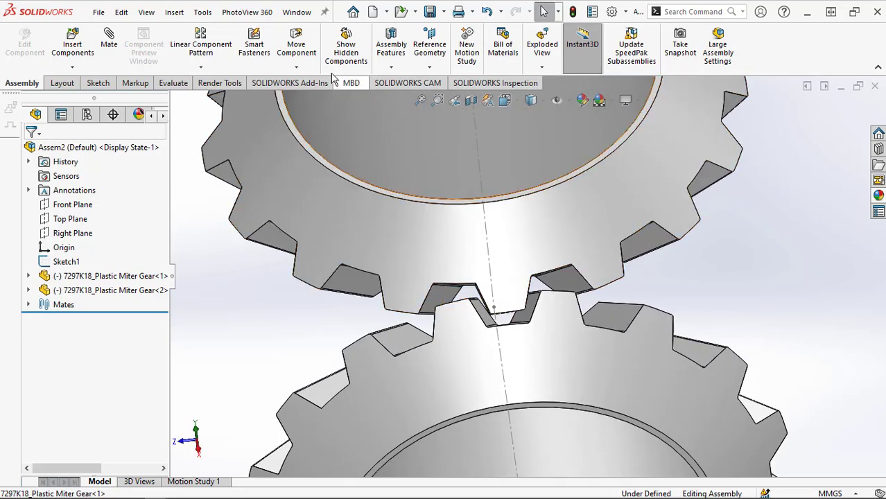
pyautogui.click(296, 67)
pyautogui.click(311, 100)
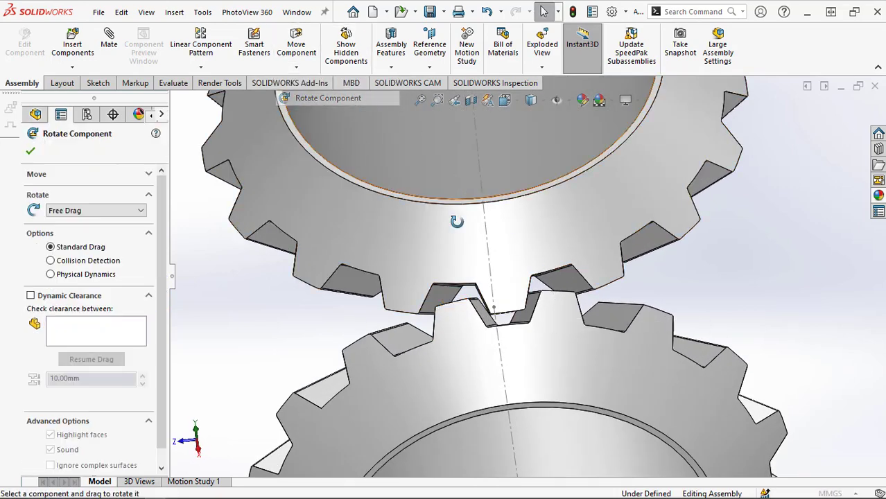
pyautogui.scroll(-4, 530, 311)
pyautogui.moveTo(500, 314)
pyautogui.mouseDown(button='middle')
pyautogui.moveTo(489, 295)
pyautogui.moveTo(496, 296)
pyautogui.mouseUp(button='middle')
pyautogui.moveTo(495, 297); pyautogui.dragTo(454, 278)
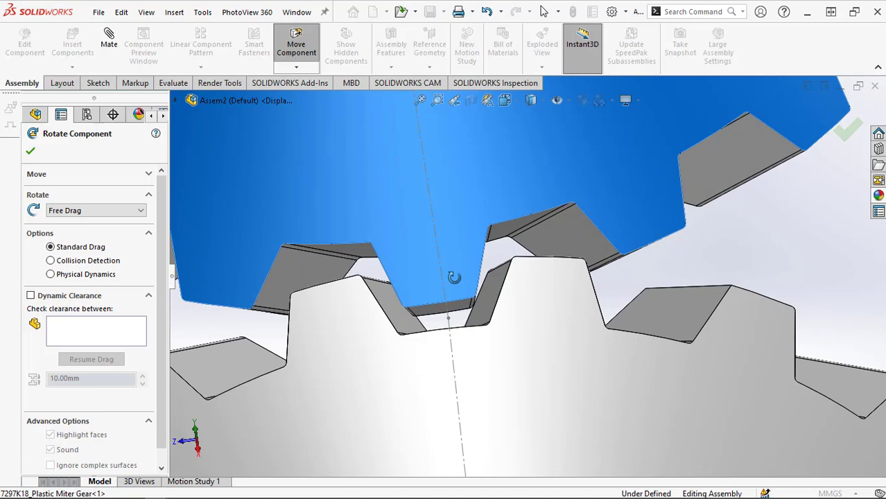
# Fine-tune the gear rotation until the tooth flanks clear each other without overlapping, and finish the Rotate Component command.
pyautogui.scroll(4, 454, 277)
pyautogui.moveTo(451, 352); pyautogui.dragTo(506, 276, button='middle')
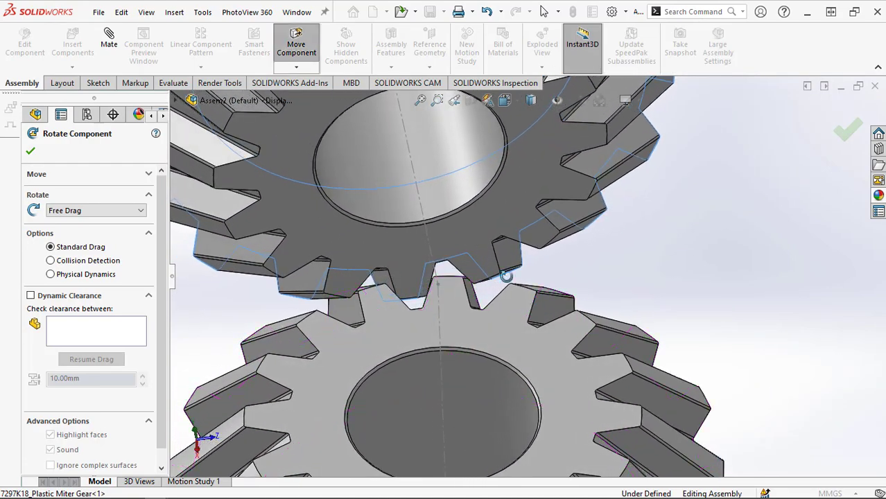
pyautogui.scroll(-8, 507, 276)
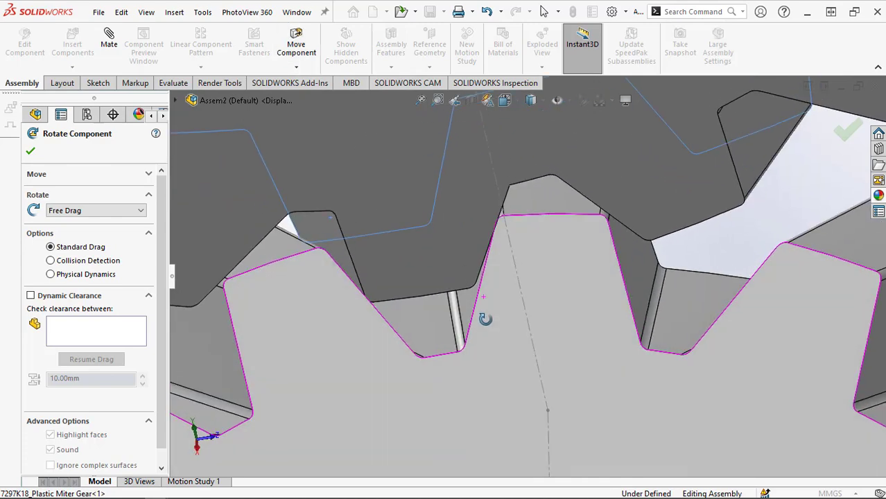
pyautogui.moveTo(485, 319); pyautogui.dragTo(451, 303)
pyautogui.scroll(-5, 427, 286)
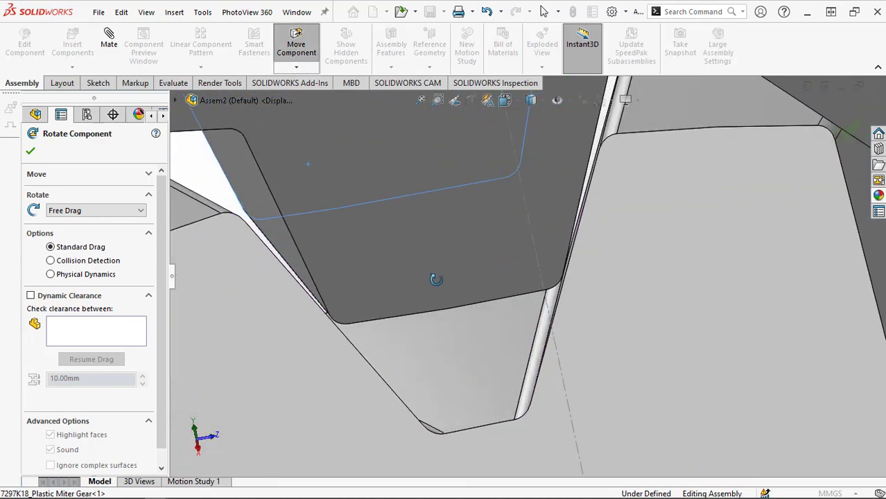
pyautogui.moveTo(443, 260); pyautogui.dragTo(444, 261)
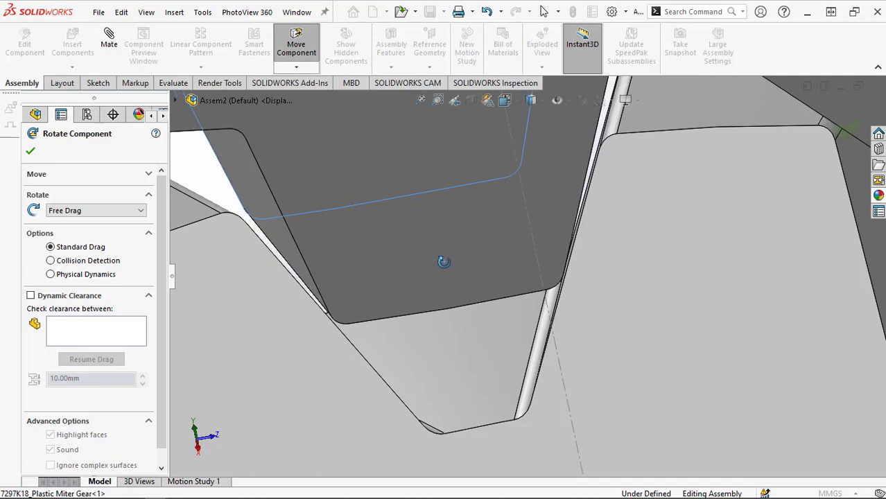
pyautogui.scroll(2, 320, 277)
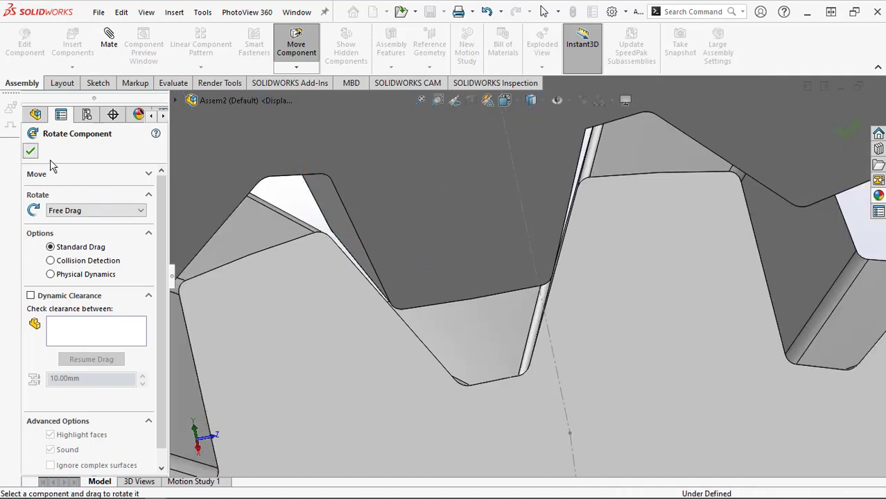
pyautogui.click(31, 151)
pyautogui.press('f')
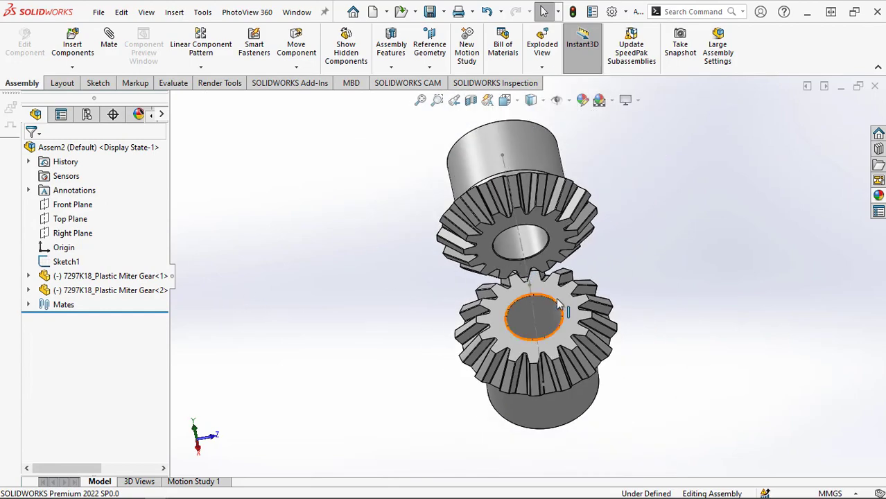
# Start a mechanical gear mate between the outer cylindrical hub faces of the lower gear and the upper gear.
pyautogui.moveTo(346, 271); pyautogui.dragTo(264, 331, button='middle')
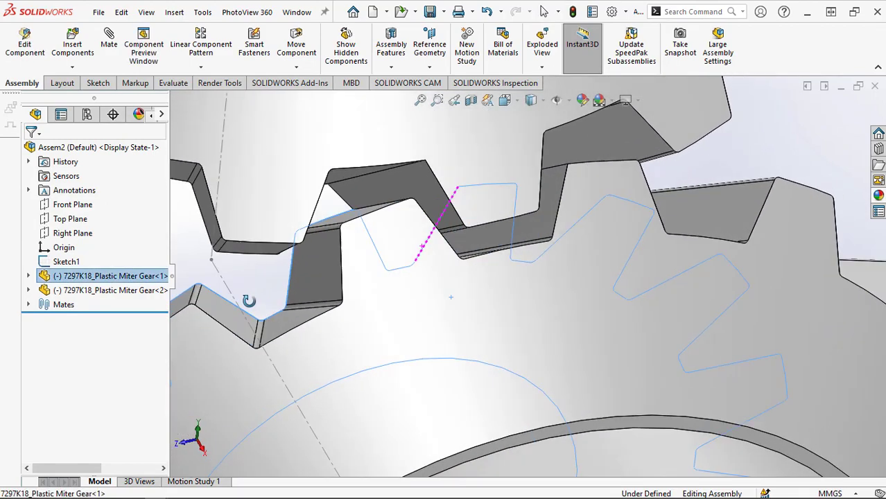
pyautogui.scroll(10, 263, 330)
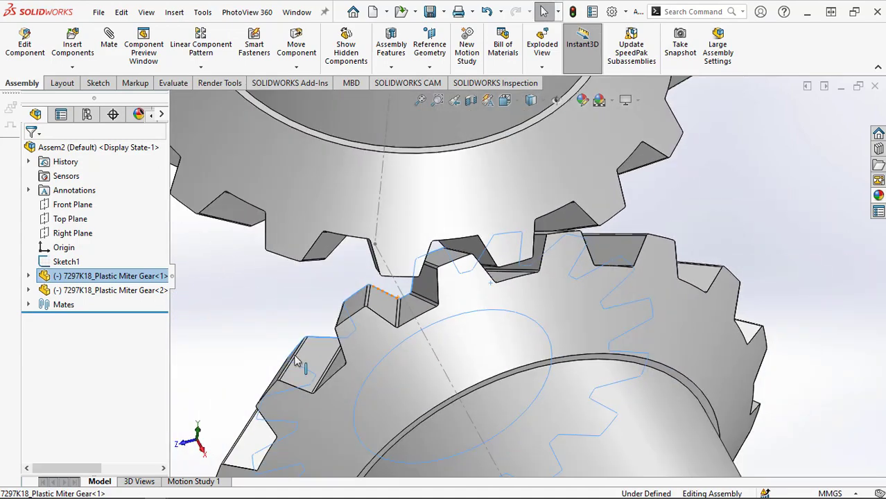
pyautogui.scroll(-10, 692, 218)
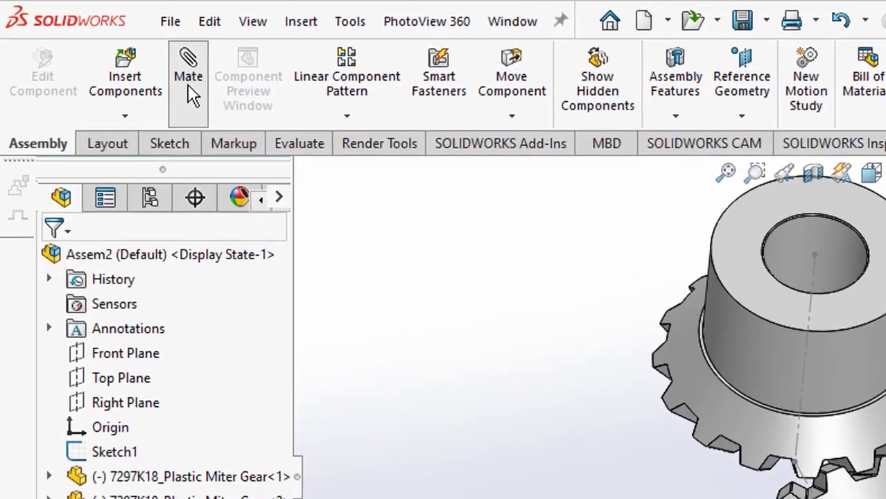
pyautogui.click(161, 82)
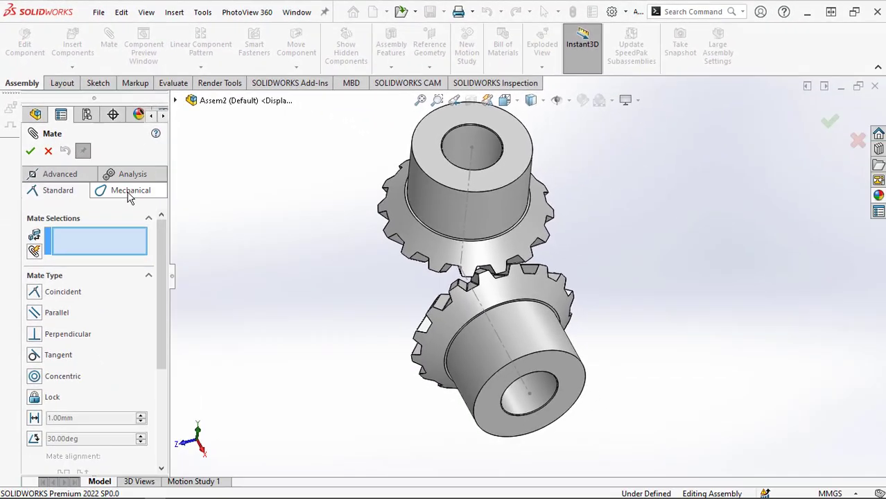
pyautogui.click(130, 198)
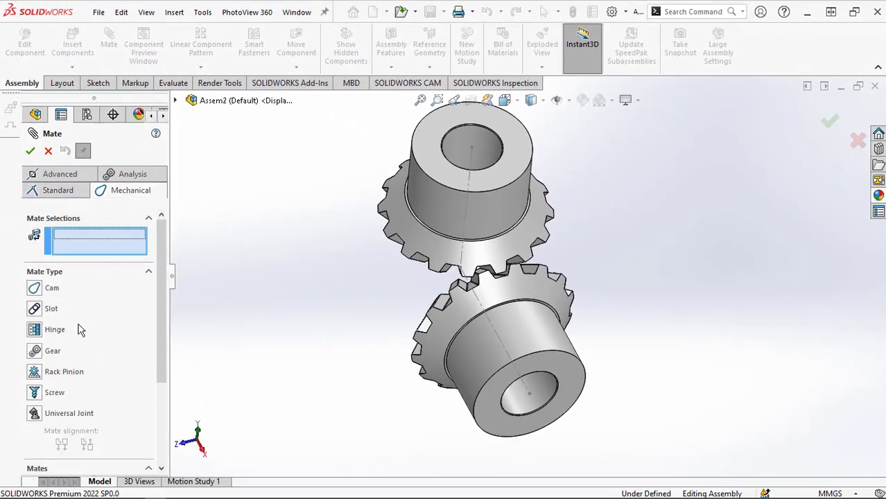
pyautogui.click(50, 352)
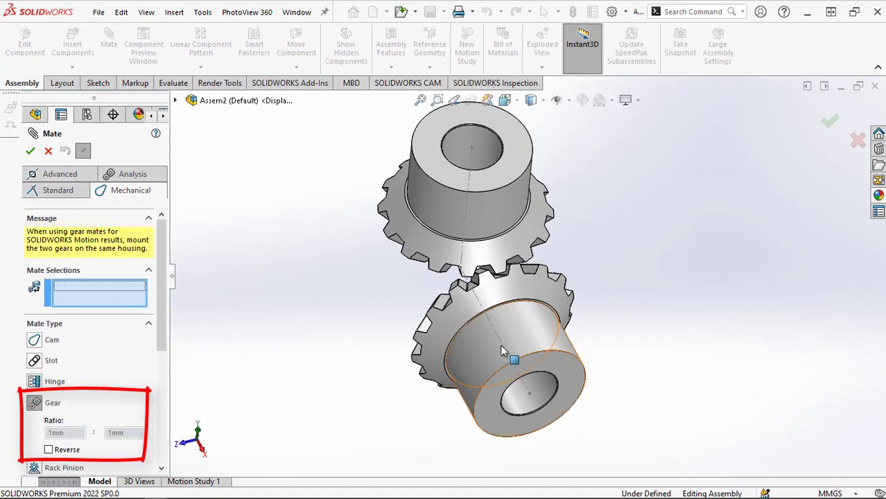
pyautogui.click(523, 345)
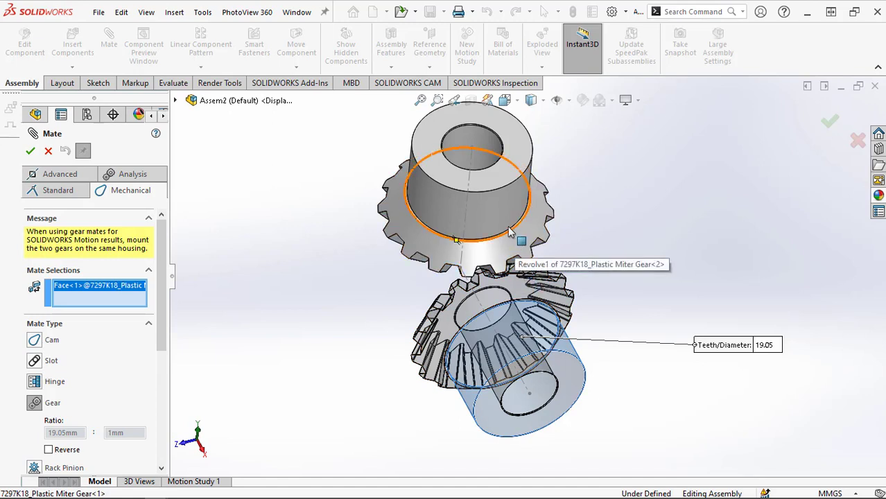
pyautogui.click(504, 202)
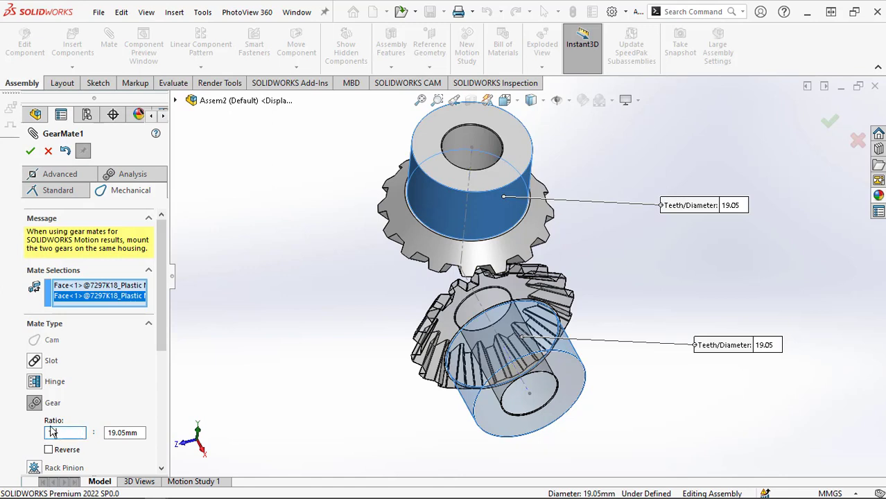
# Set the gear mate ratio to 16mm : 16mm, accept the mate and finish the Mate command.
pyautogui.press('Return')
pyautogui.moveTo(141, 434); pyautogui.dragTo(101, 437)
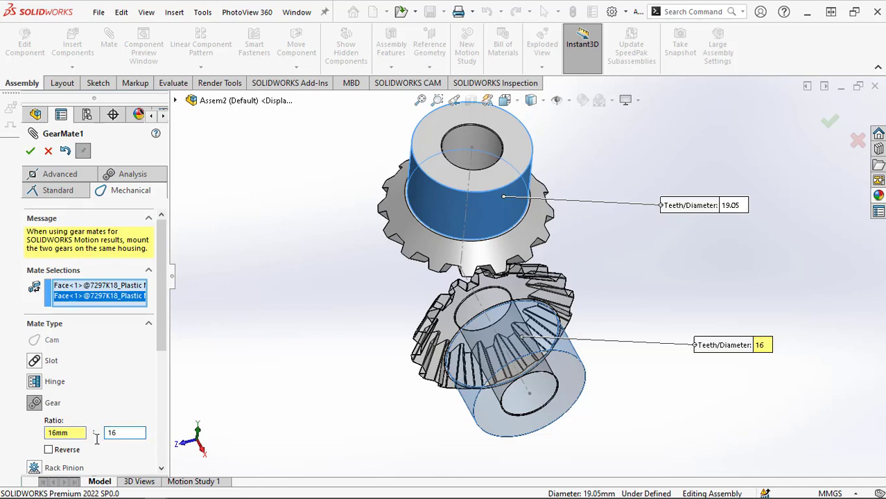
pyautogui.write('16')
pyautogui.press('Return')
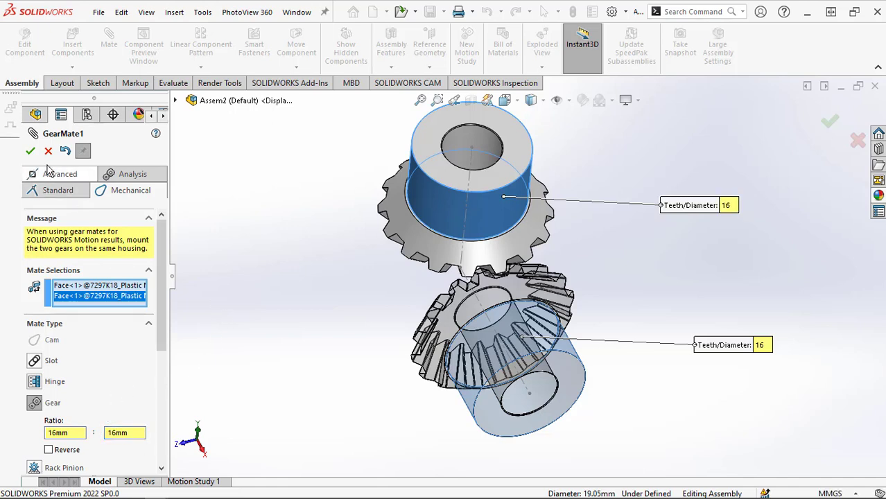
pyautogui.click(30, 151)
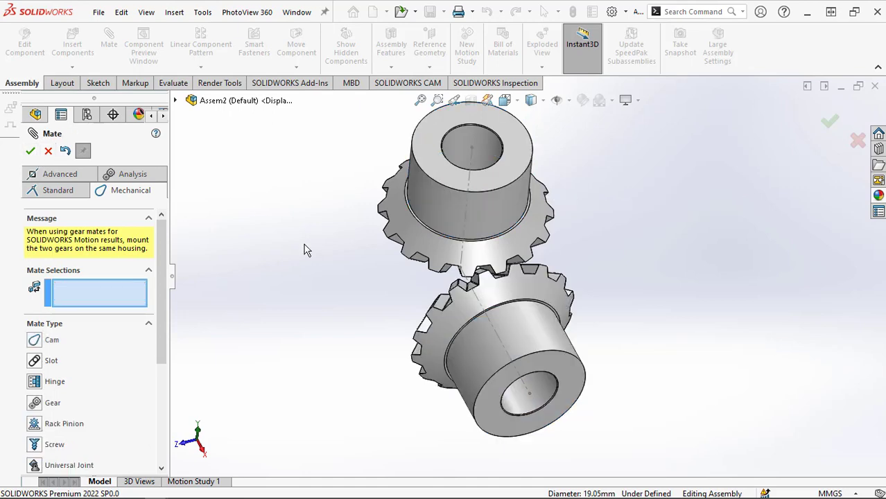
pyautogui.click(30, 151)
# Turn the lower gear and the upper gear by hand to test the gear motion, and examine the meshing teeth up close.
pyautogui.moveTo(545, 336); pyautogui.dragTo(530, 312)
pyautogui.moveTo(499, 199); pyautogui.dragTo(476, 212)
pyautogui.moveTo(389, 320); pyautogui.dragTo(526, 285, button='middle')
pyautogui.scroll(-3, 526, 286)
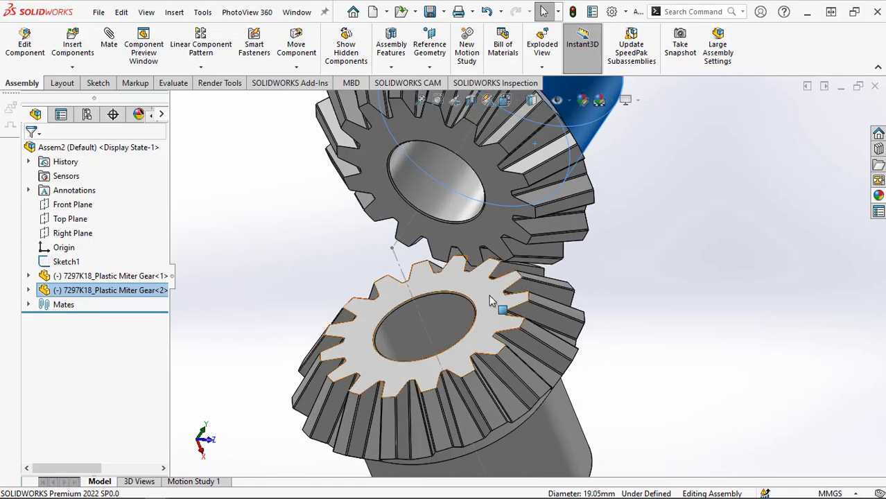
# Turn the lower gear and the upper gear by hand once more, and release the selection.
pyautogui.moveTo(488, 295); pyautogui.dragTo(487, 326)
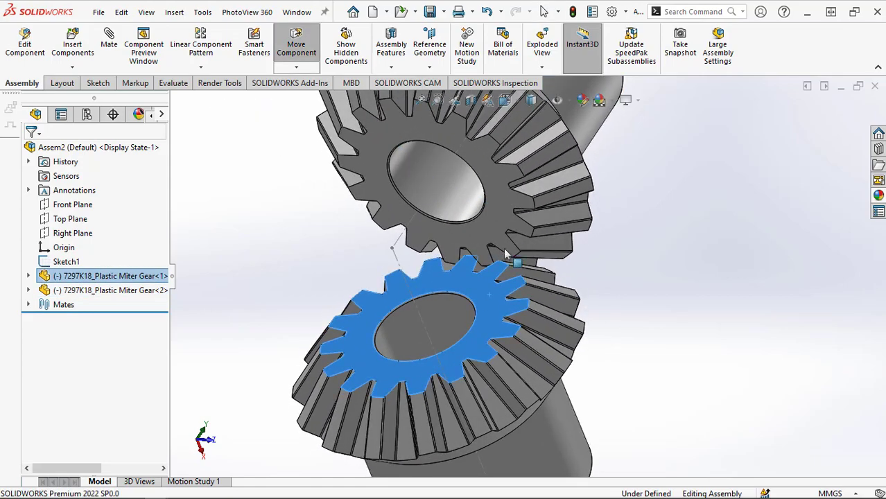
pyautogui.moveTo(501, 202); pyautogui.dragTo(452, 269)
pyautogui.press('Escape')
pyautogui.scroll(3, 450, 269)
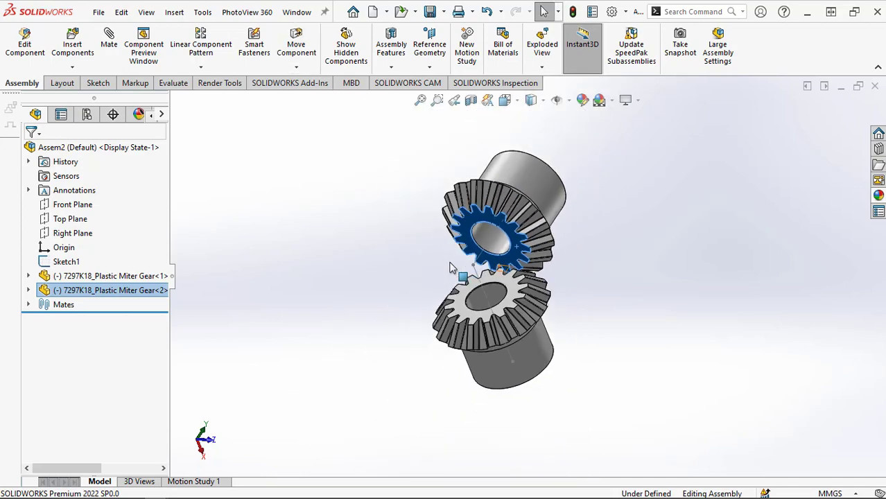
# Hide the centerline layout sketch that runs through the two gears.
pyautogui.click(639, 298)
pyautogui.scroll(-2, 640, 298)
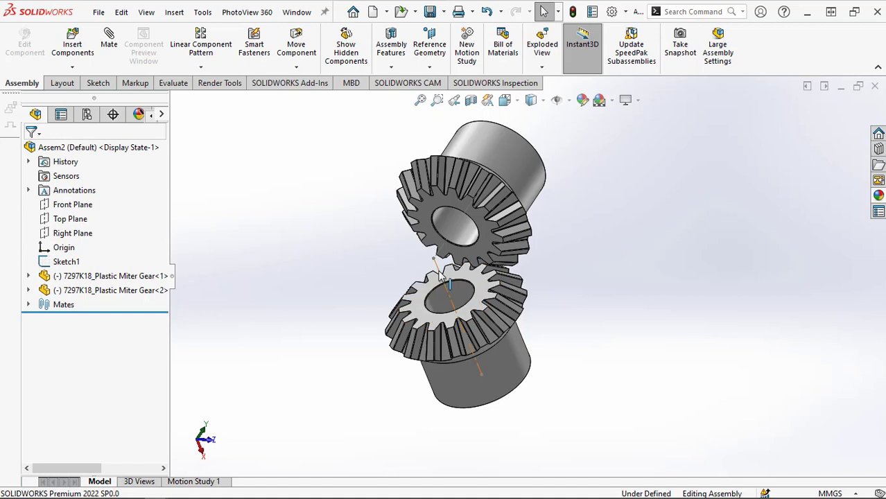
pyautogui.click(439, 273)
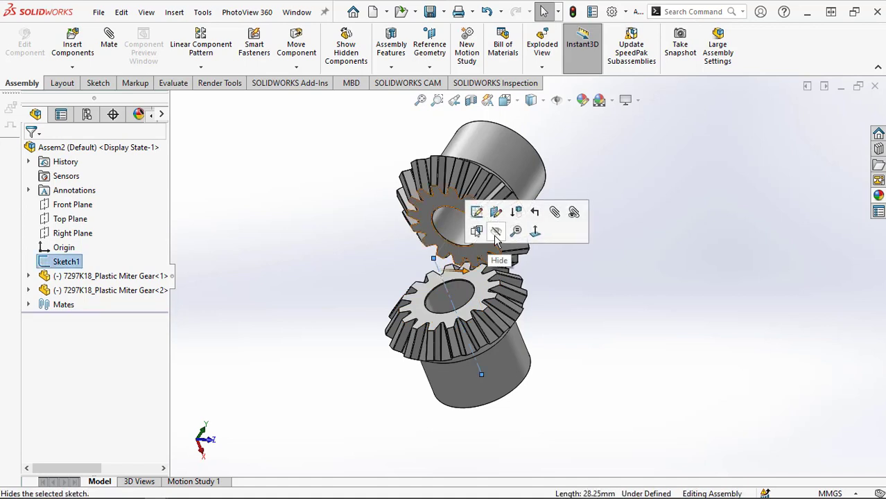
pyautogui.click(496, 235)
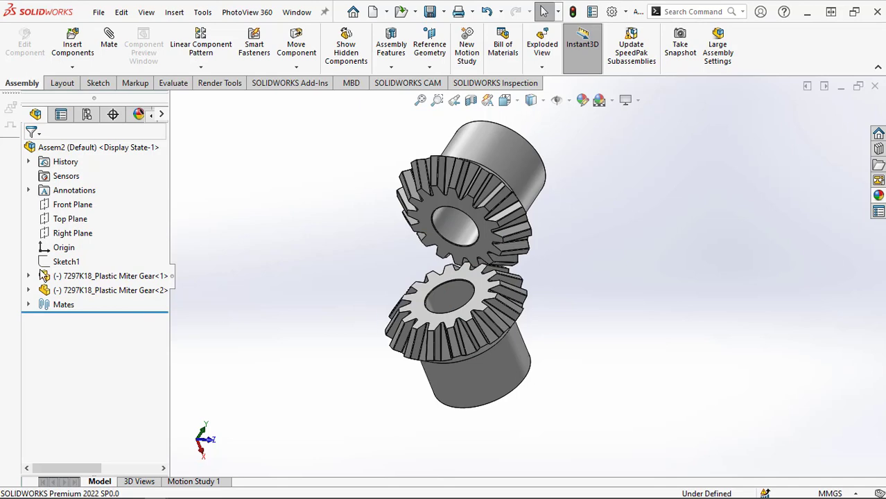
# Orient the view normal to the Front Plane and turn both gears by their hubs to check the meshing from the side.
pyautogui.click(72, 206)
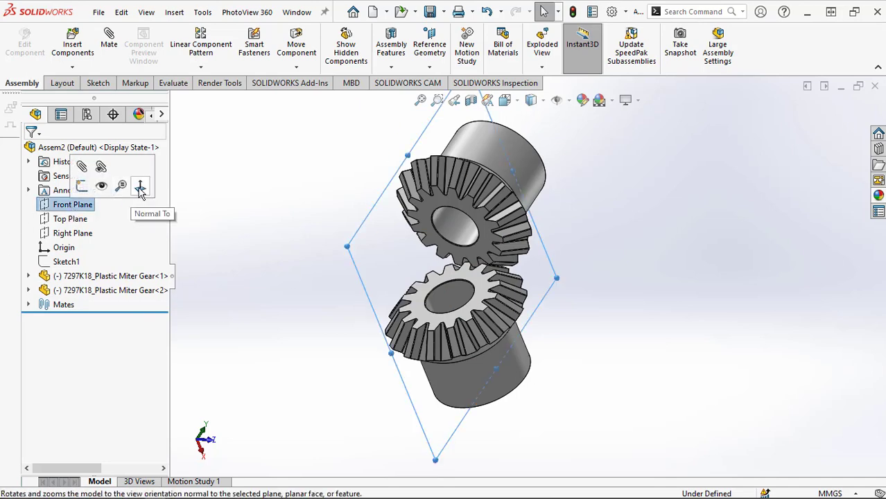
pyautogui.click(140, 188)
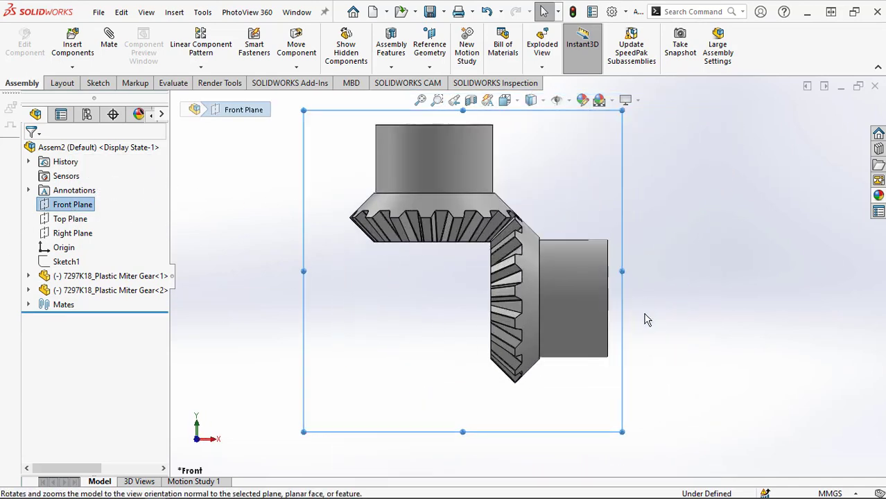
pyautogui.click(643, 323)
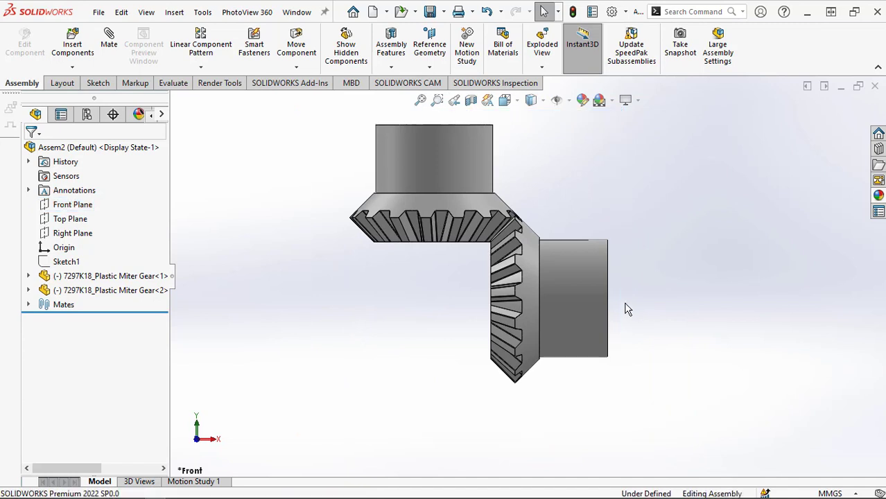
pyautogui.moveTo(581, 269)
pyautogui.mouseDown()
pyautogui.moveTo(579, 312)
pyautogui.moveTo(577, 275)
pyautogui.mouseUp()
pyautogui.moveTo(465, 160)
pyautogui.mouseDown()
pyautogui.moveTo(372, 165)
pyautogui.moveTo(429, 159)
pyautogui.moveTo(451, 166)
pyautogui.mouseUp()
pyautogui.press('Escape')
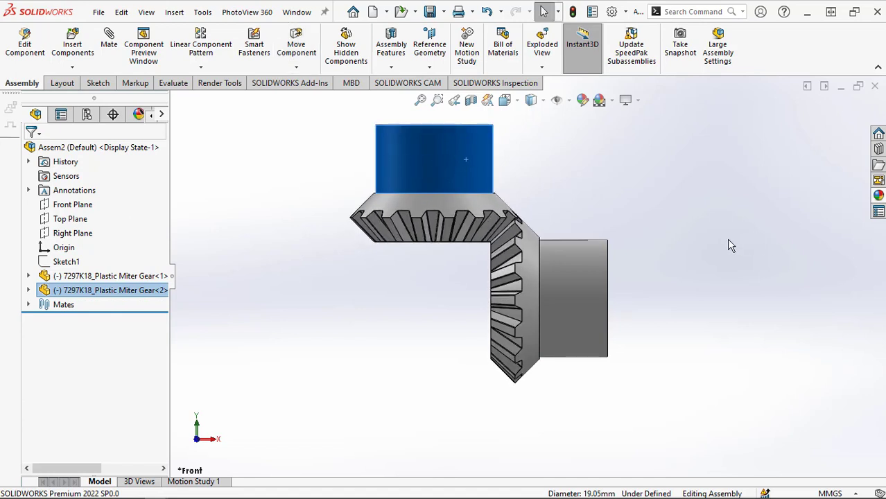
pyautogui.press('Escape')
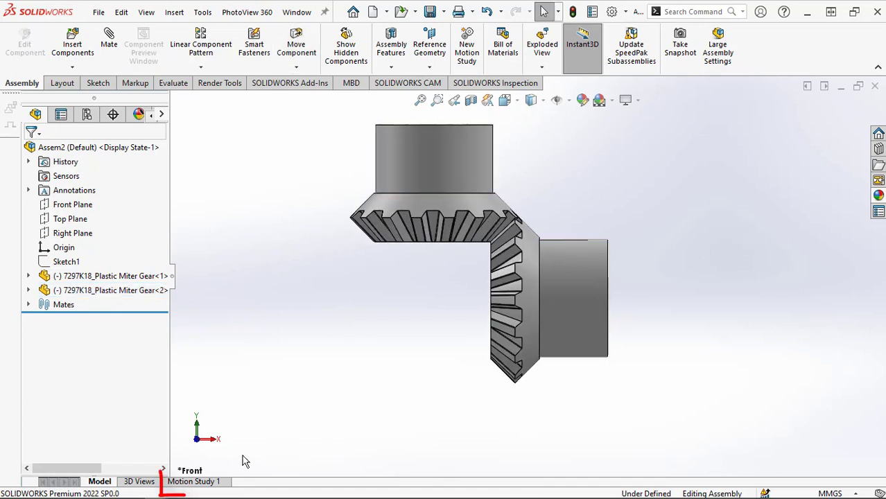
# In Motion Study 1, add a rotary motor on the lower gear's cylindrical hub face with a constant speed of 30 RPM.
pyautogui.click(197, 483)
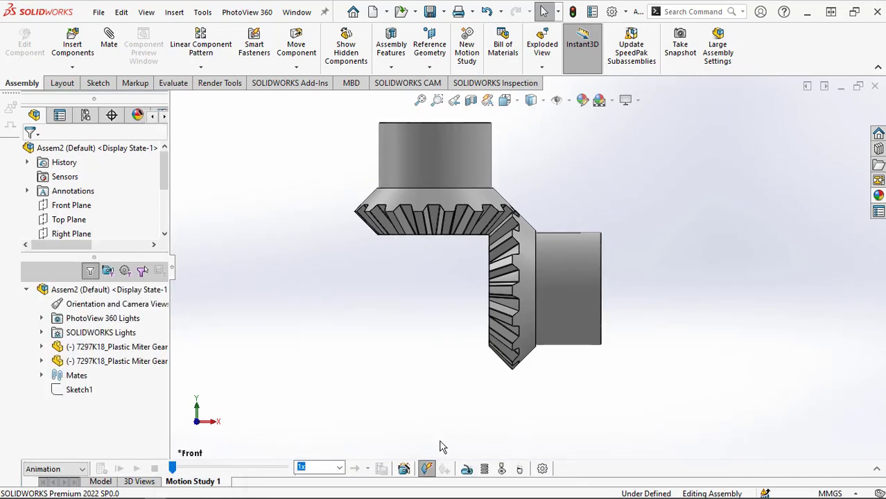
pyautogui.click(465, 470)
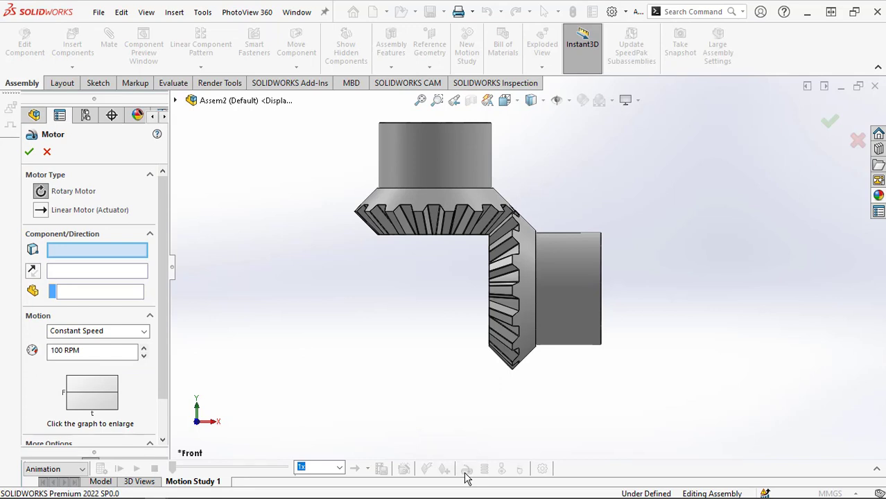
pyautogui.click(571, 296)
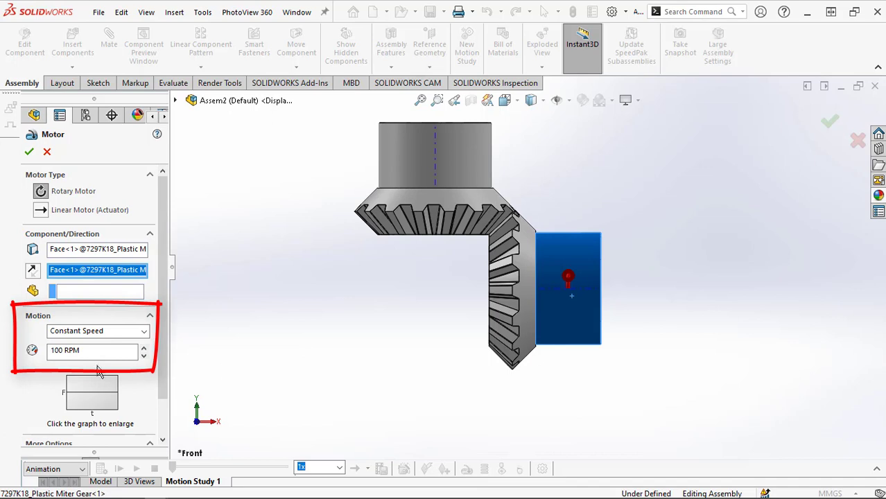
pyautogui.moveTo(62, 350); pyautogui.dragTo(39, 350)
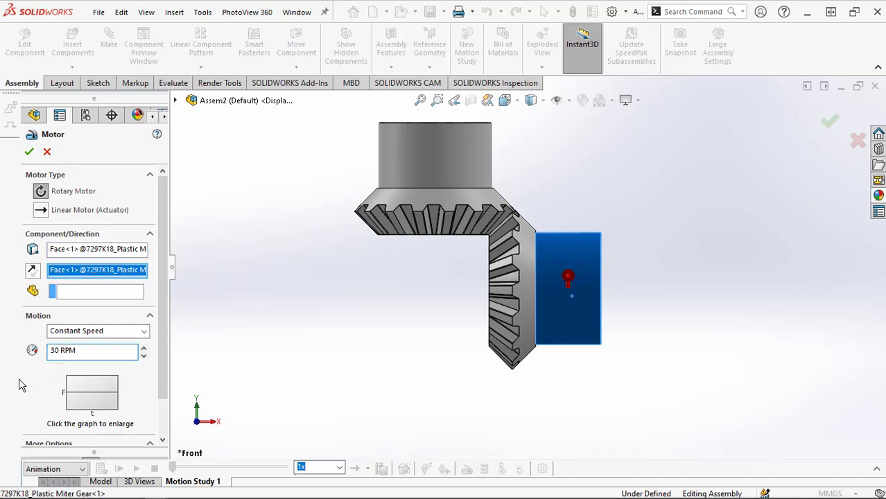
pyautogui.click(28, 152)
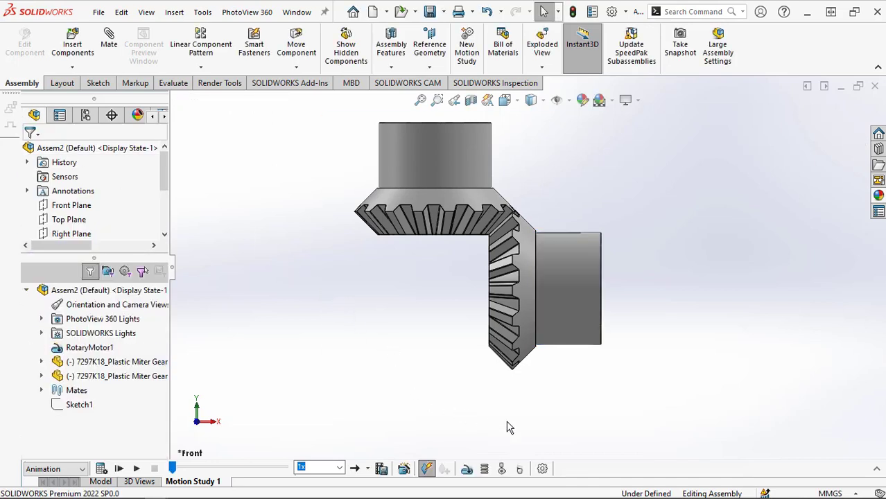
# Confirm 16 frames per second in the motion study properties, and play the gear animation twice, also viewing it from an angle.
pyautogui.click(542, 469)
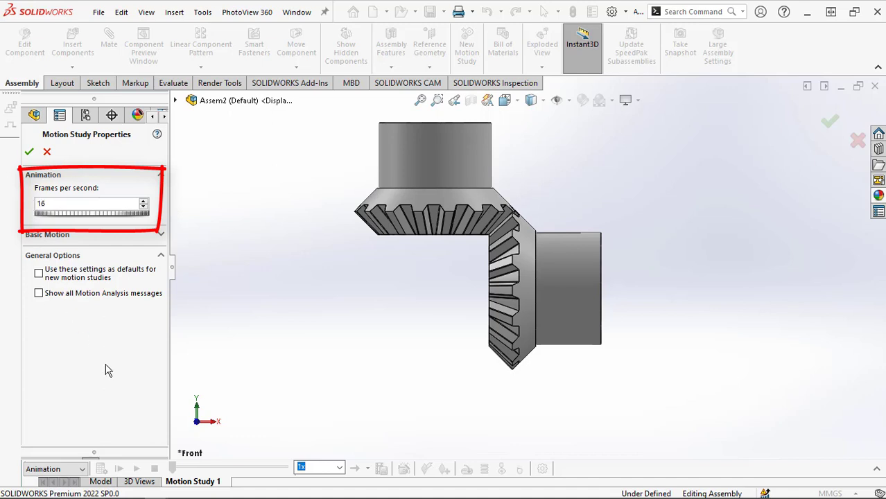
pyautogui.click(29, 151)
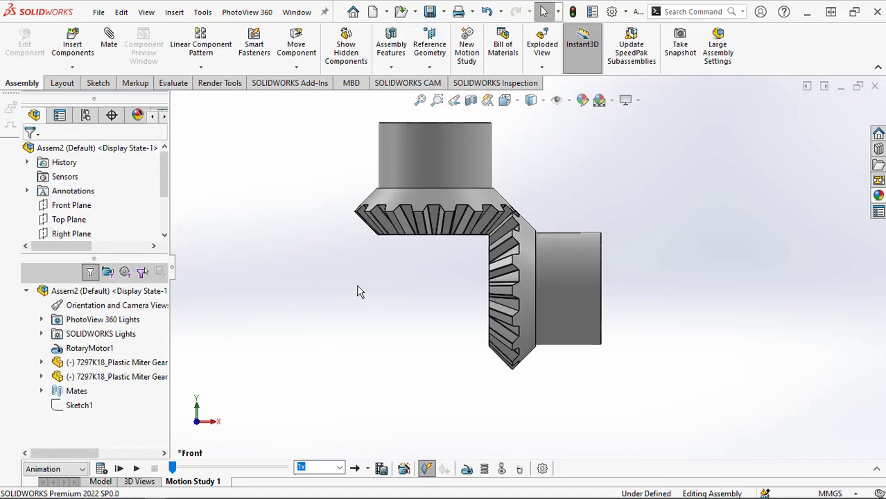
pyautogui.click(137, 470)
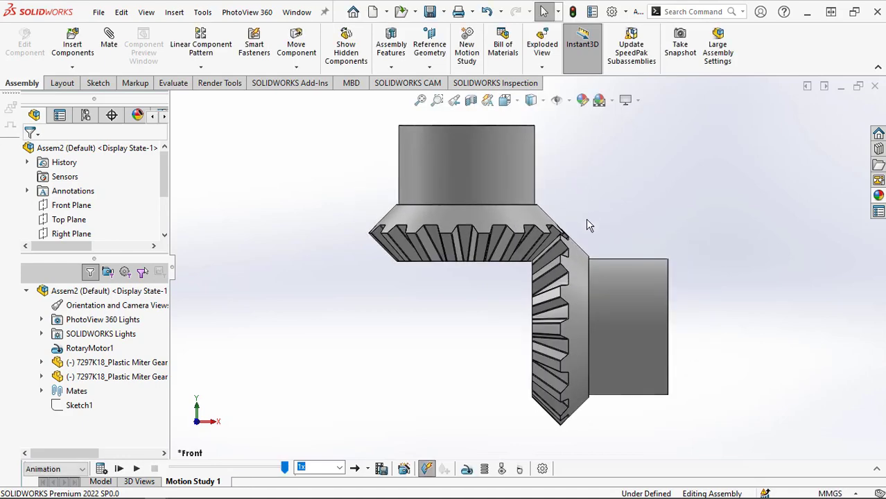
pyautogui.moveTo(657, 223); pyautogui.dragTo(695, 182, button='middle')
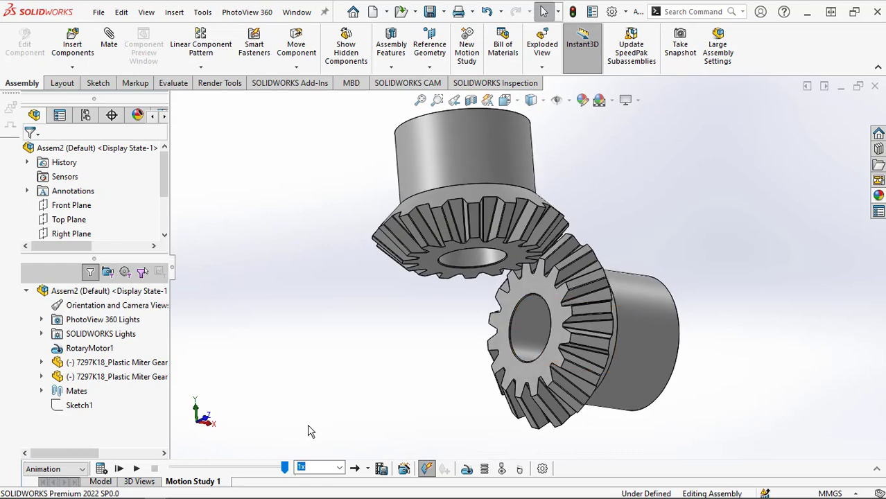
pyautogui.click(137, 470)
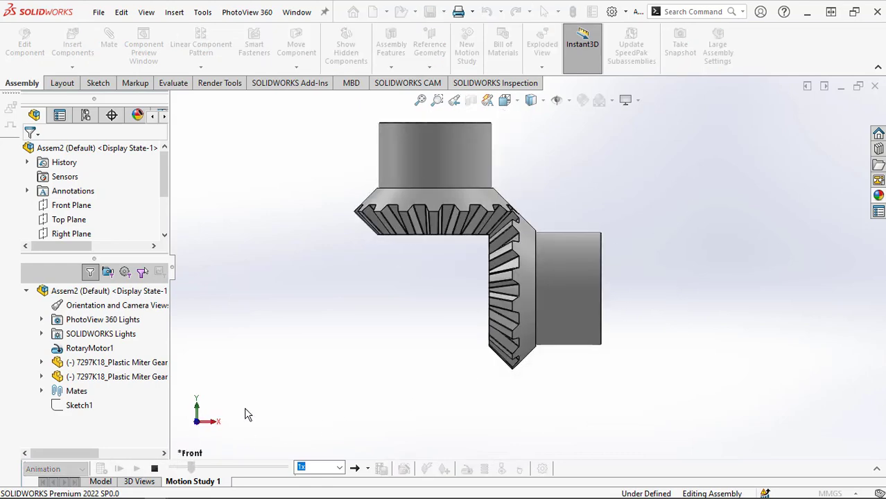
pyautogui.moveTo(246, 411); pyautogui.dragTo(391, 288, button='middle')
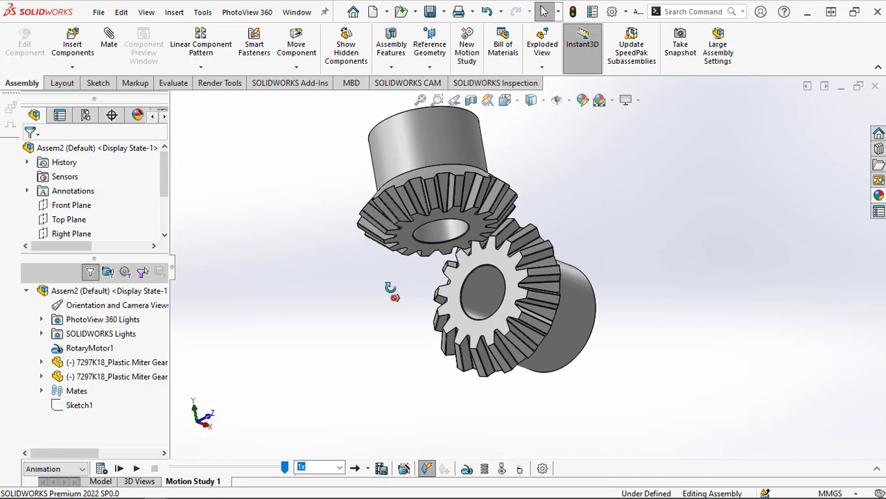
# Play the gear animation at 0.25x speed, watch the teeth mesh from an angle, and stop the playback.
pyautogui.click(339, 469)
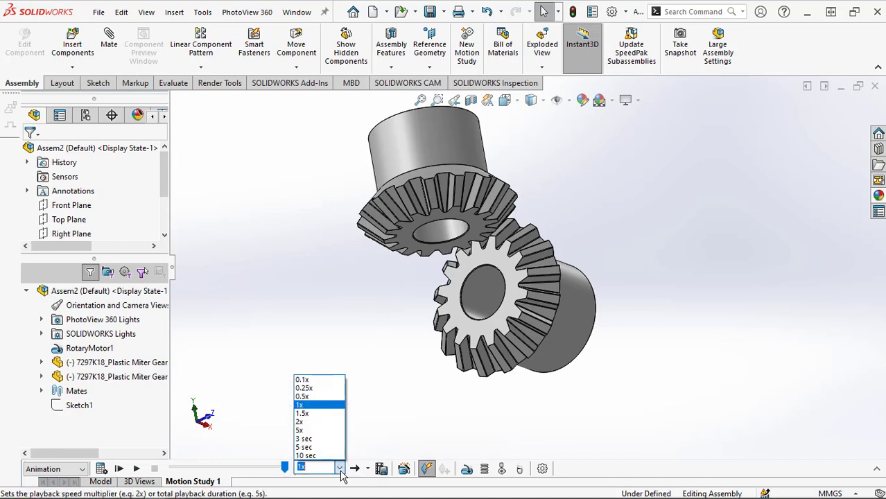
pyautogui.click(330, 388)
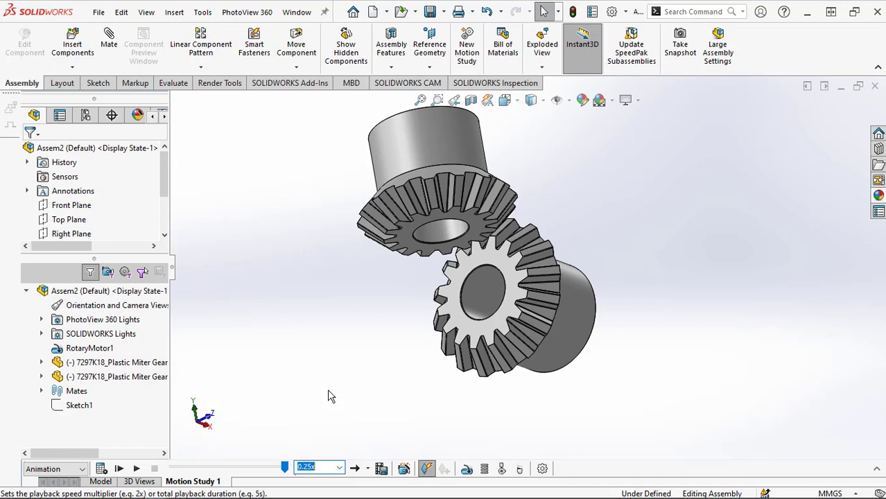
pyautogui.click(140, 470)
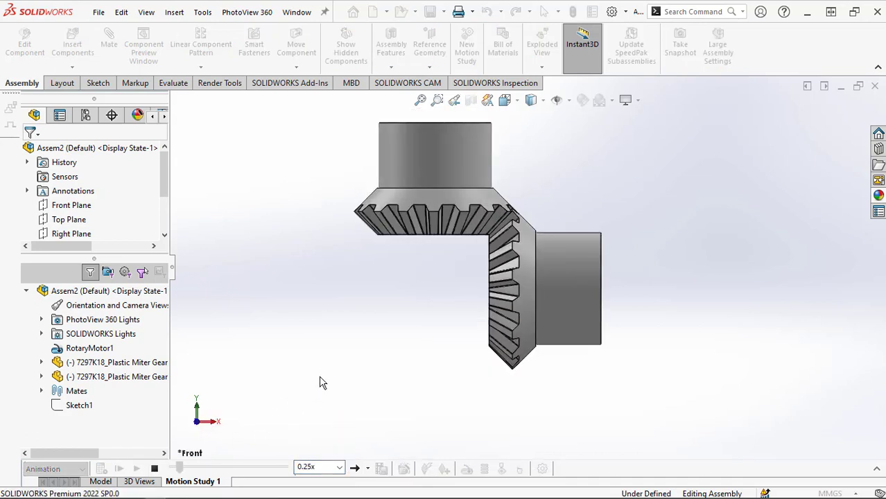
pyautogui.moveTo(321, 382); pyautogui.dragTo(377, 305, button='middle')
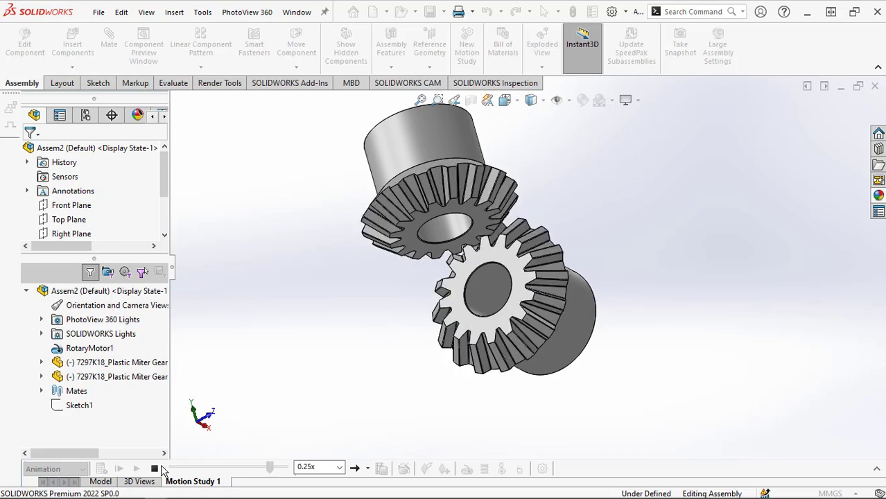
pyautogui.scroll(1, 337, 366)
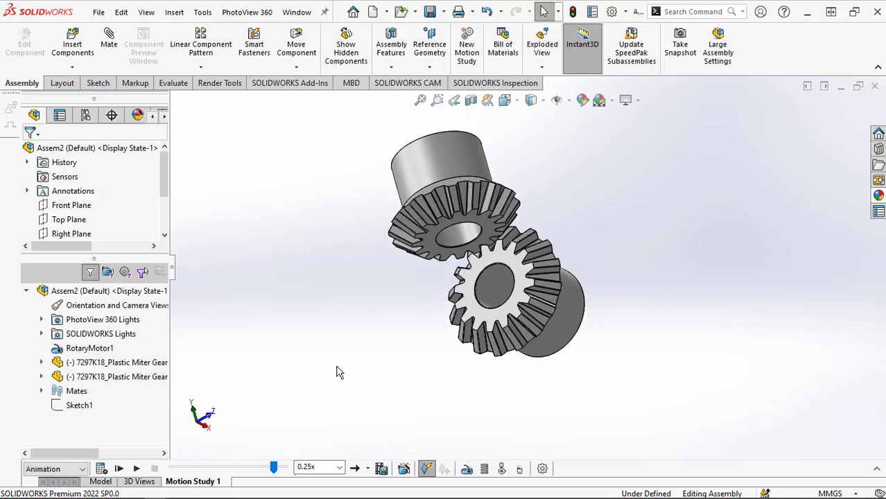
# Set the animation's playback speed to 1x.
pyautogui.click(339, 468)
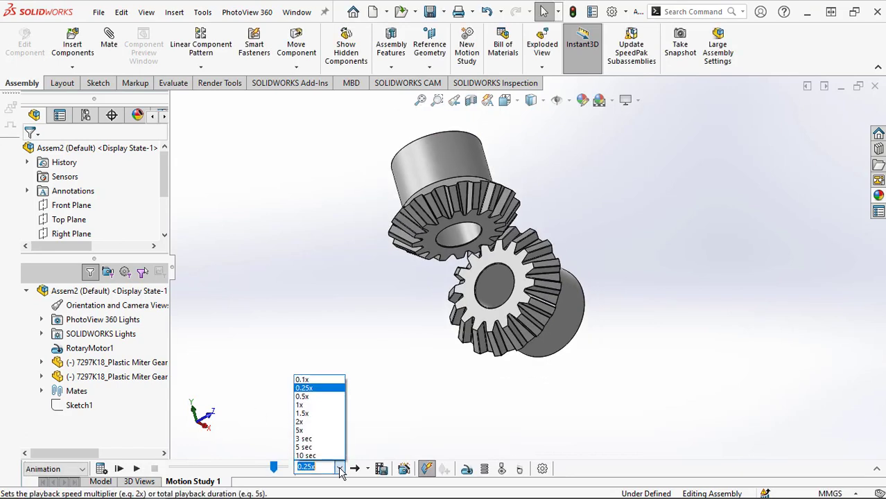
pyautogui.click(329, 406)
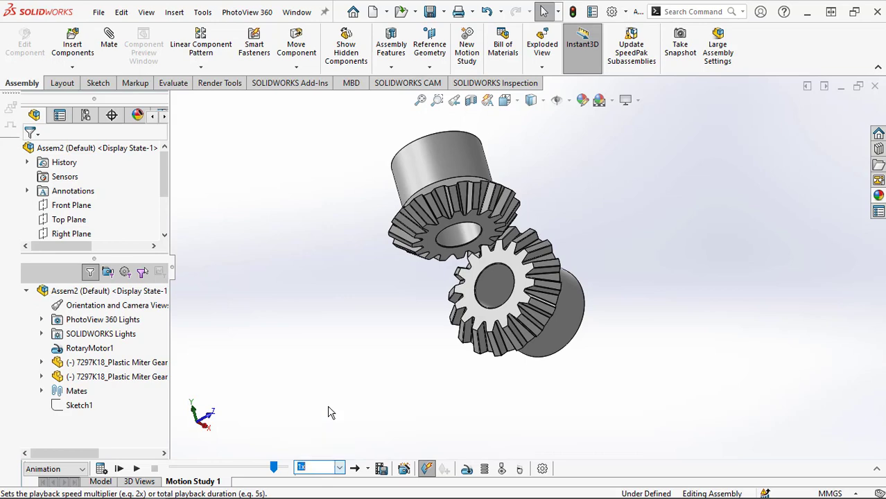
pyautogui.click(352, 393)
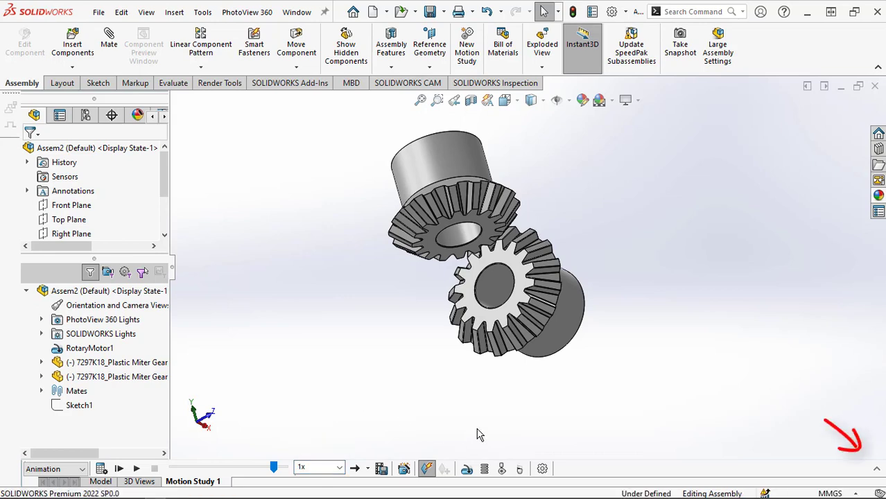
# Expand the motion study timeline and extend the study's end key to 15 seconds.
pyautogui.click(877, 470)
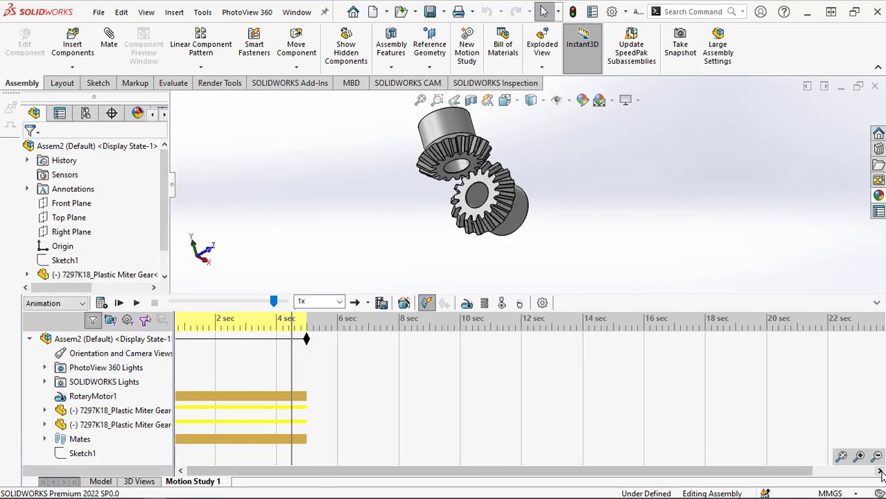
pyautogui.click(305, 341)
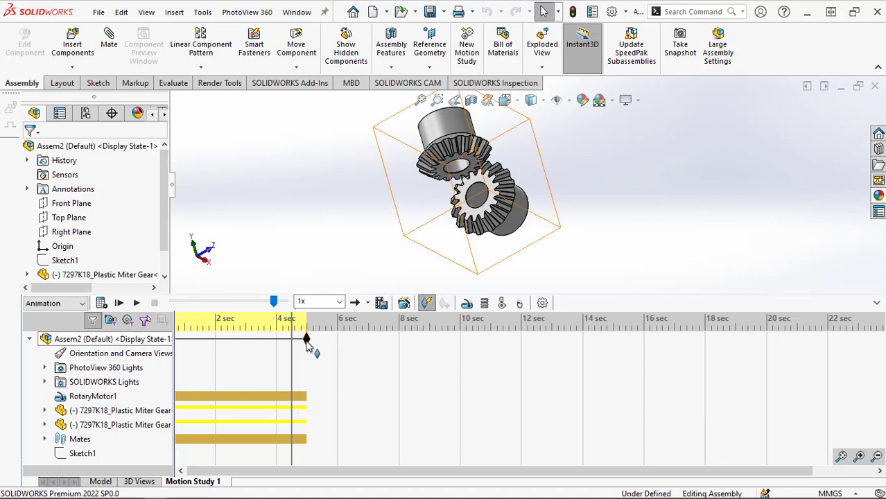
pyautogui.moveTo(307, 344); pyautogui.dragTo(316, 348)
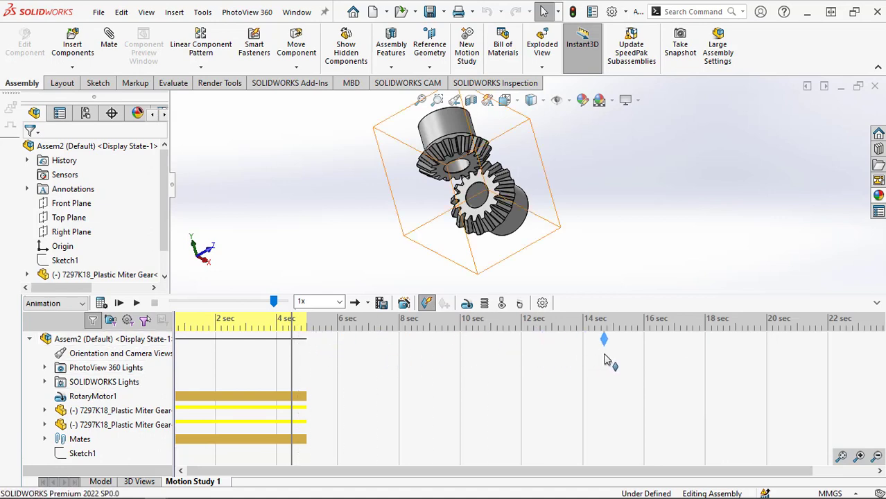
pyautogui.moveTo(616, 360); pyautogui.dragTo(614, 360)
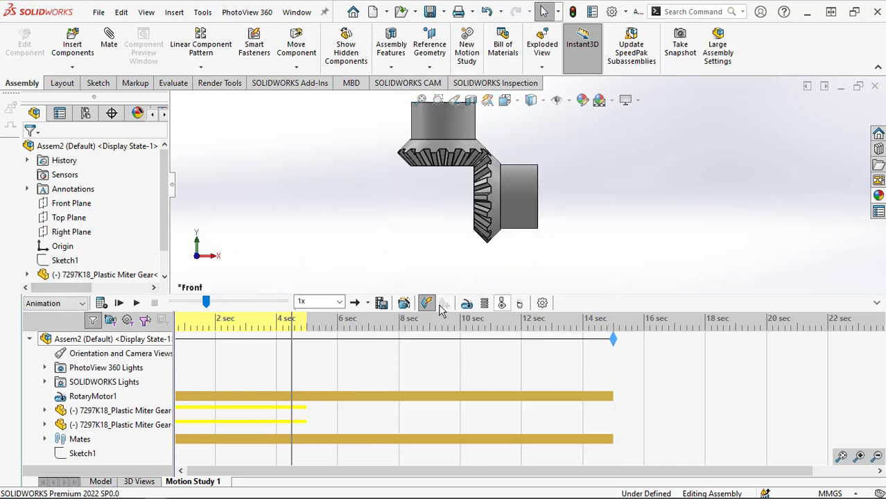
# Play the extended 15-second animation and watch the rotating gears from an angle.
pyautogui.click(138, 304)
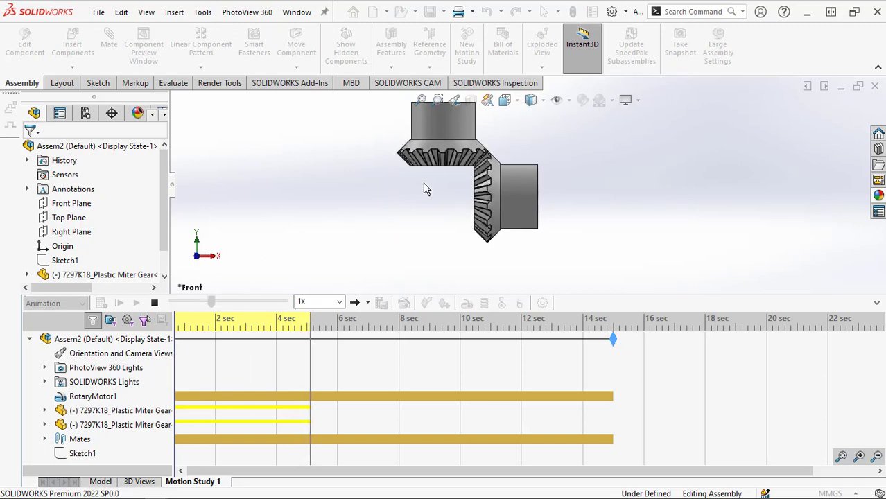
pyautogui.scroll(-2, 495, 134)
pyautogui.moveTo(577, 220); pyautogui.dragTo(608, 210, button='middle')
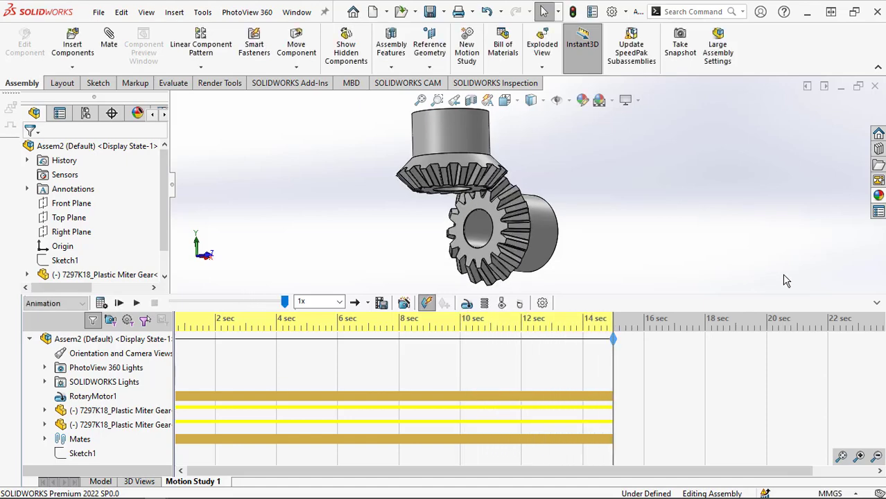
# Collapse the motion study timeline and play the gear animation at 1x speed, watching the meshing teeth from an angle.
pyautogui.click(877, 306)
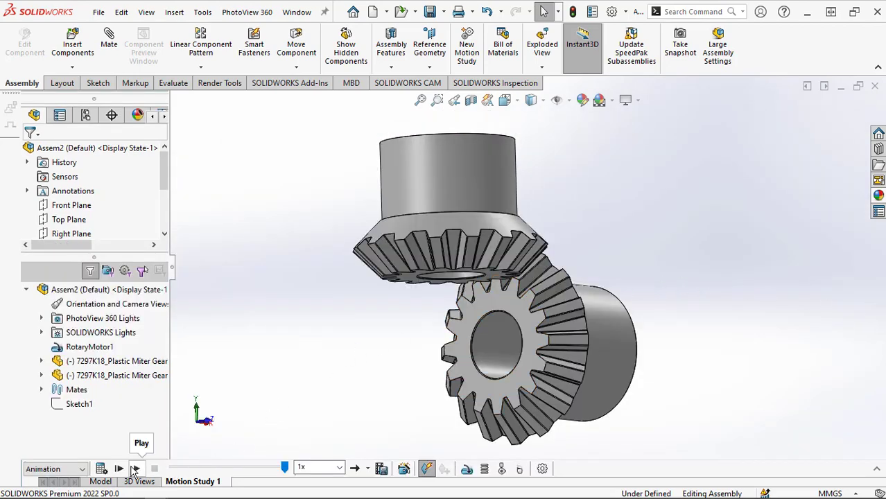
pyautogui.click(137, 470)
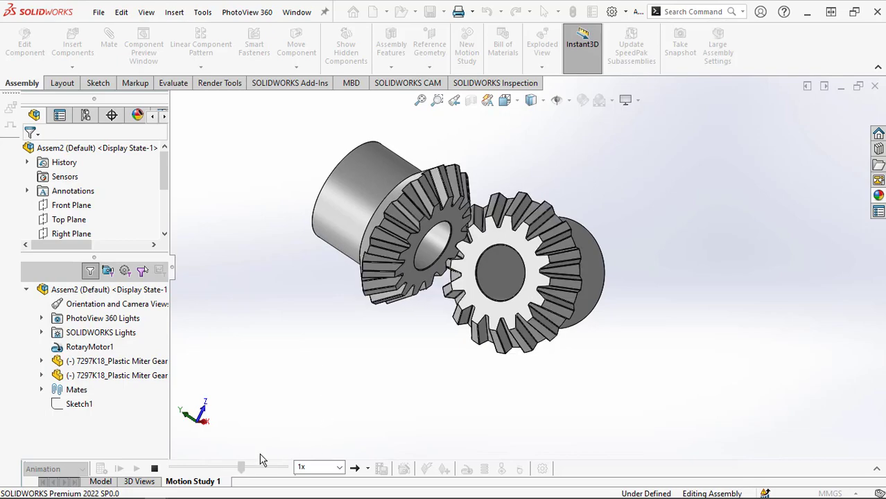
# Set the animation's playback speed to 0.5x and play it, watching the gears mesh from an angle.
pyautogui.click(339, 468)
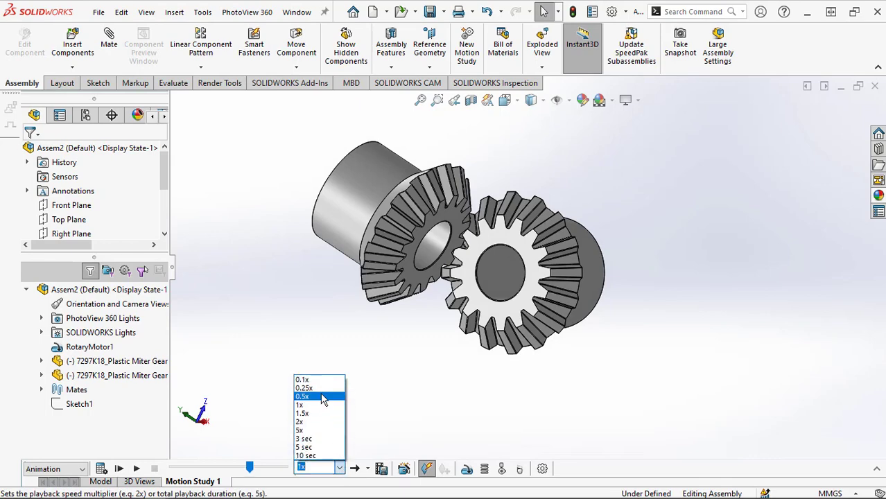
pyautogui.click(322, 397)
pyautogui.click(137, 469)
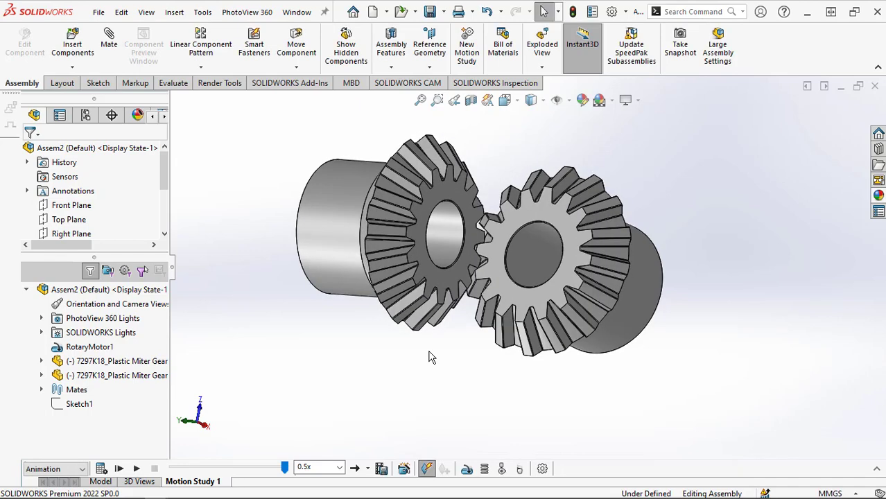
# Orient the view normal to the assembly's Front Plane and play the gear animation at 0.5x speed.
pyautogui.click(50, 220)
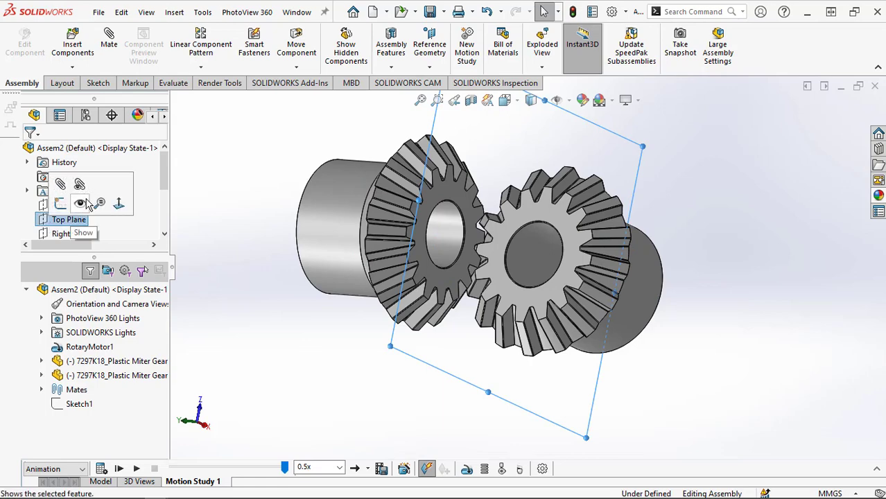
pyautogui.click(66, 204)
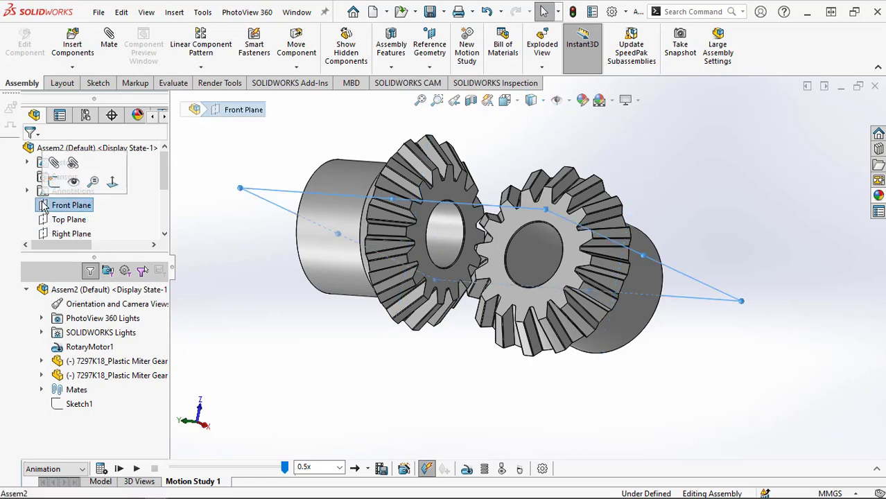
pyautogui.click(112, 183)
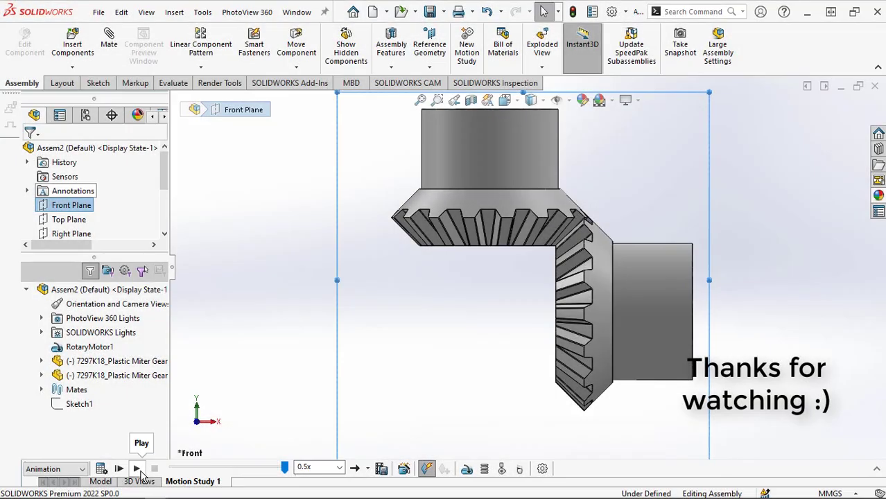
pyautogui.click(137, 469)
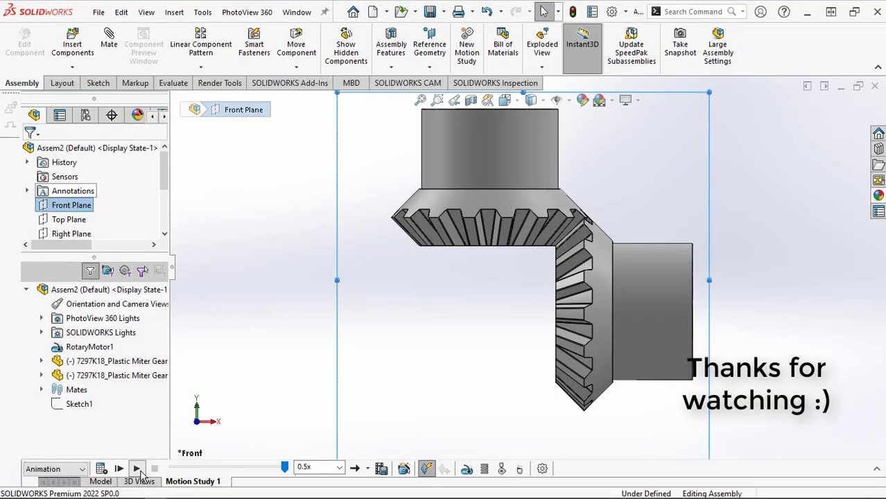
pyautogui.scroll(-2, 299, 201)
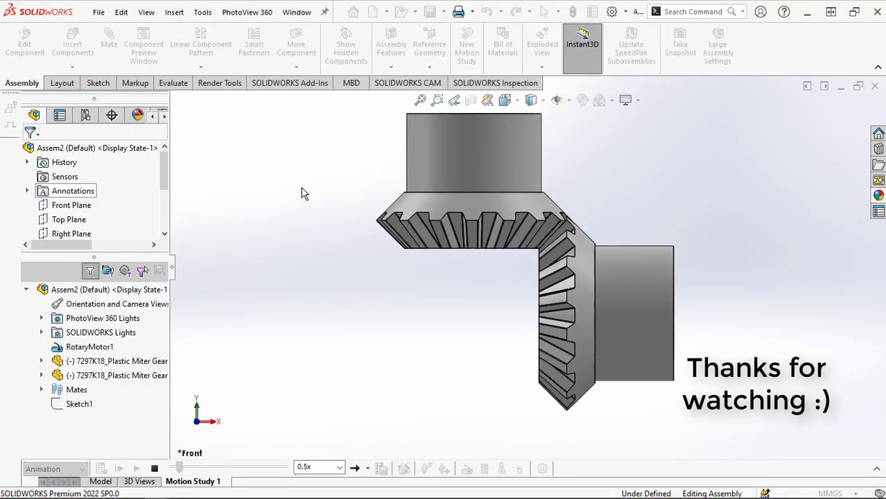